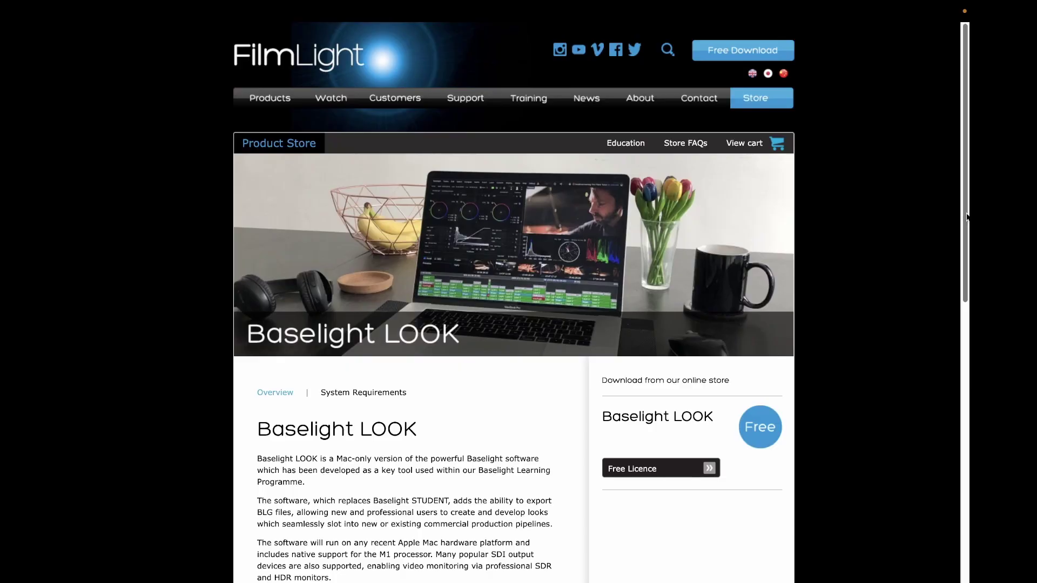
Order the free US$0.00 Baselight LOOK licence, autofilling the contact details in the order form
{"action": "left_click_drag", "start_coordinate": [967, 216], "coordinate": [961, 352]}
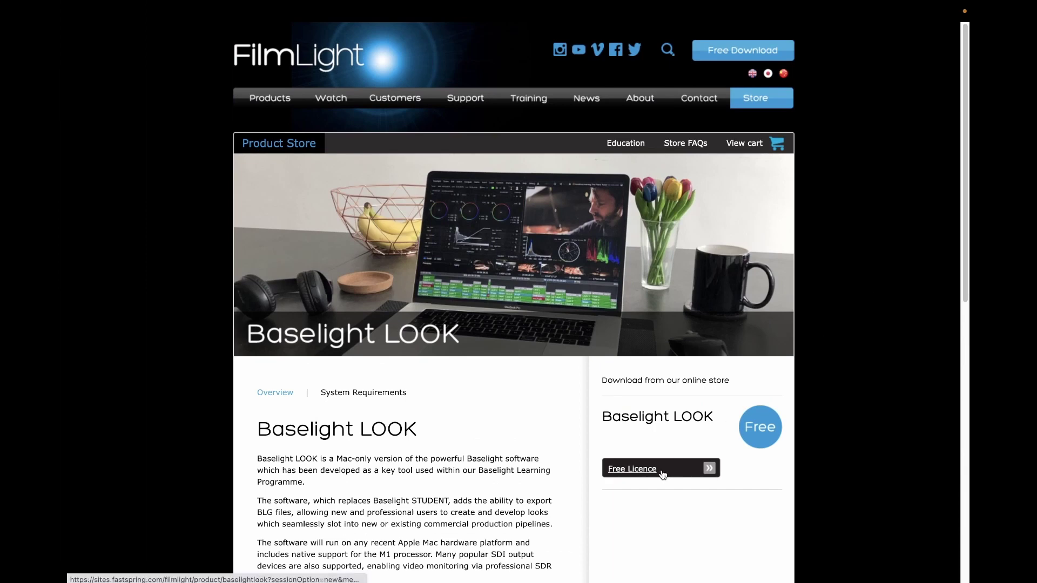
{"action": "left_click", "coordinate": [663, 475]}
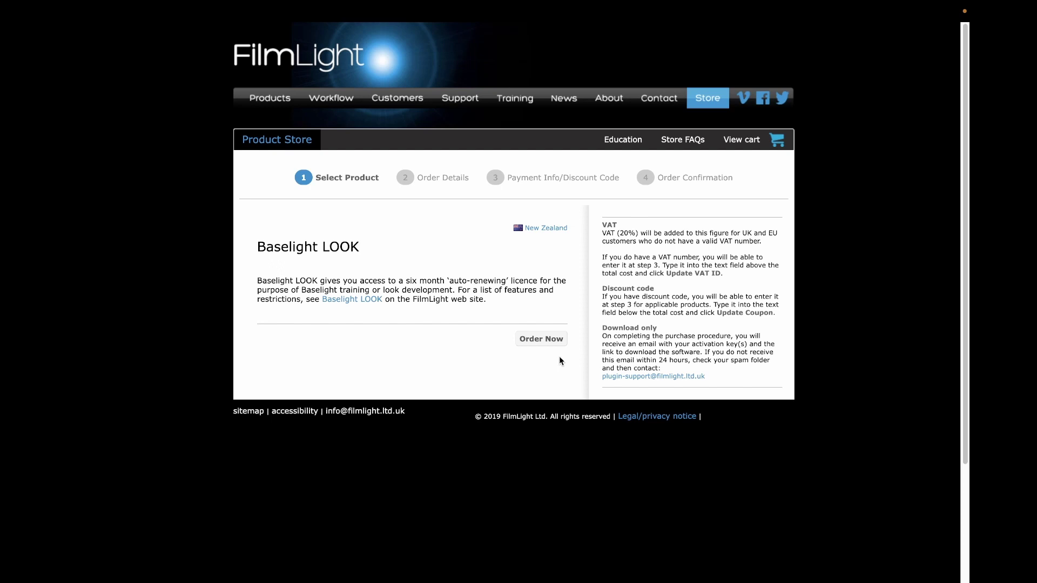
{"action": "left_click", "coordinate": [541, 340]}
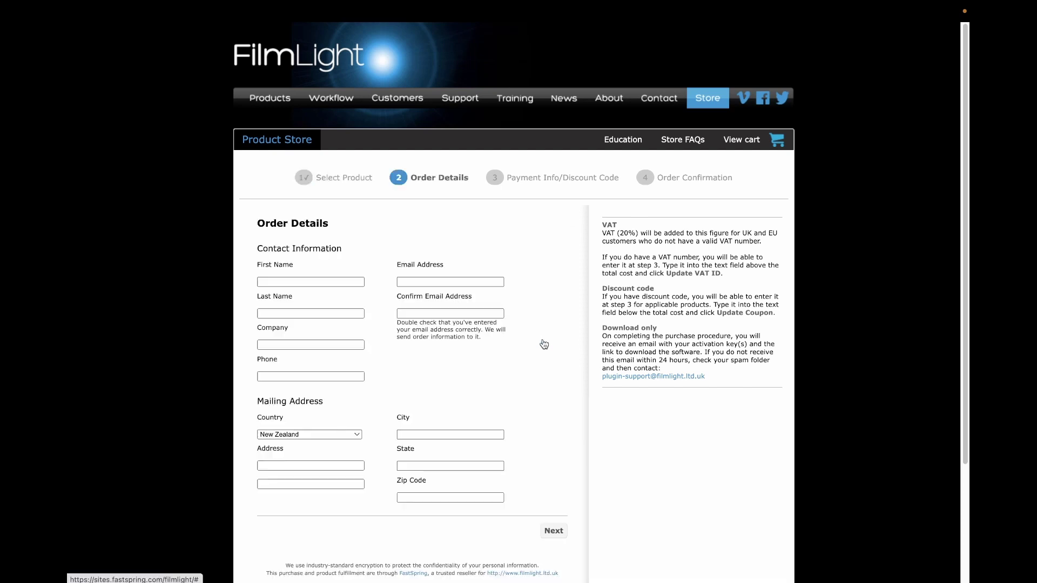
{"action": "left_click", "coordinate": [358, 281]}
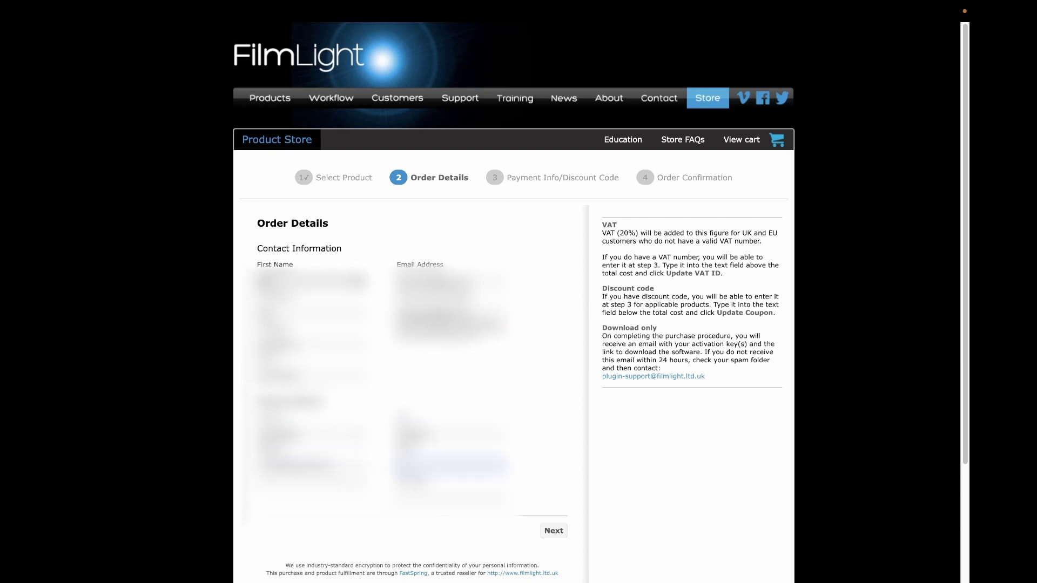
{"action": "left_click", "coordinate": [553, 531]}
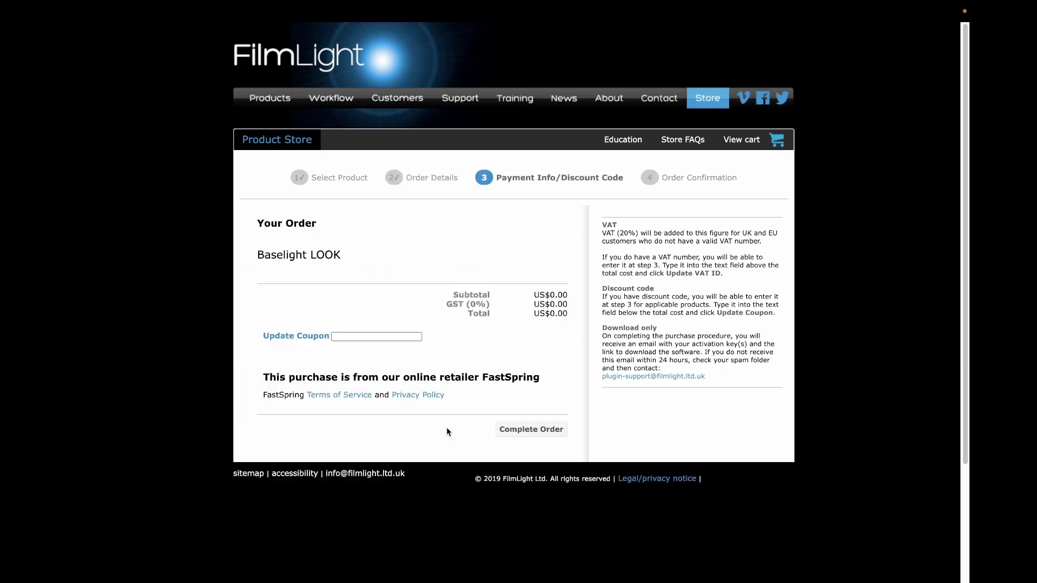
{"action": "left_click", "coordinate": [549, 435]}
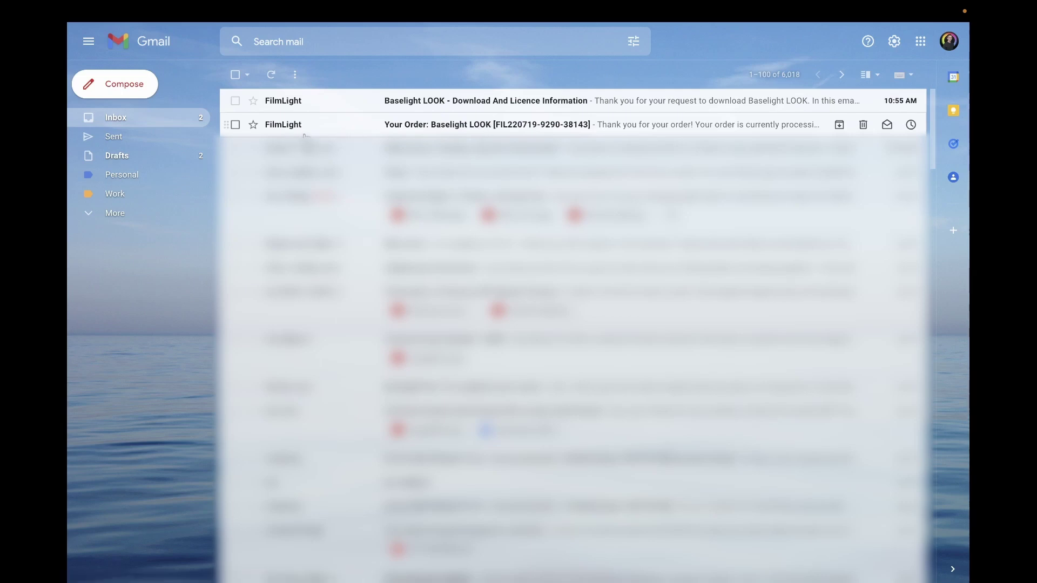
Save BaselightLOOK-5.3.16854.dmg to Downloads from the Download And Licence Information email
{"action": "left_click", "coordinate": [468, 127]}
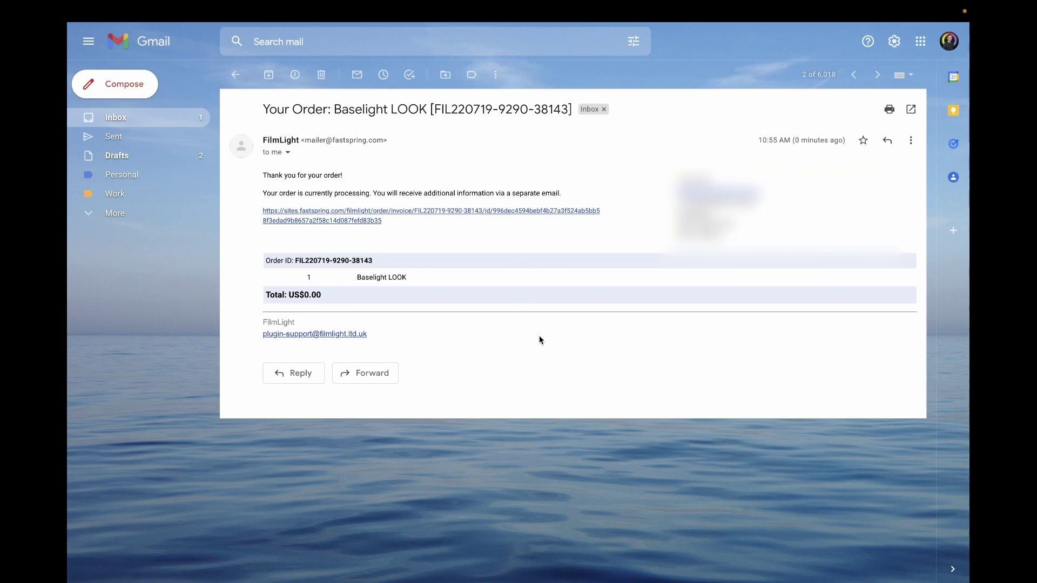
{"action": "key", "text": "k"}
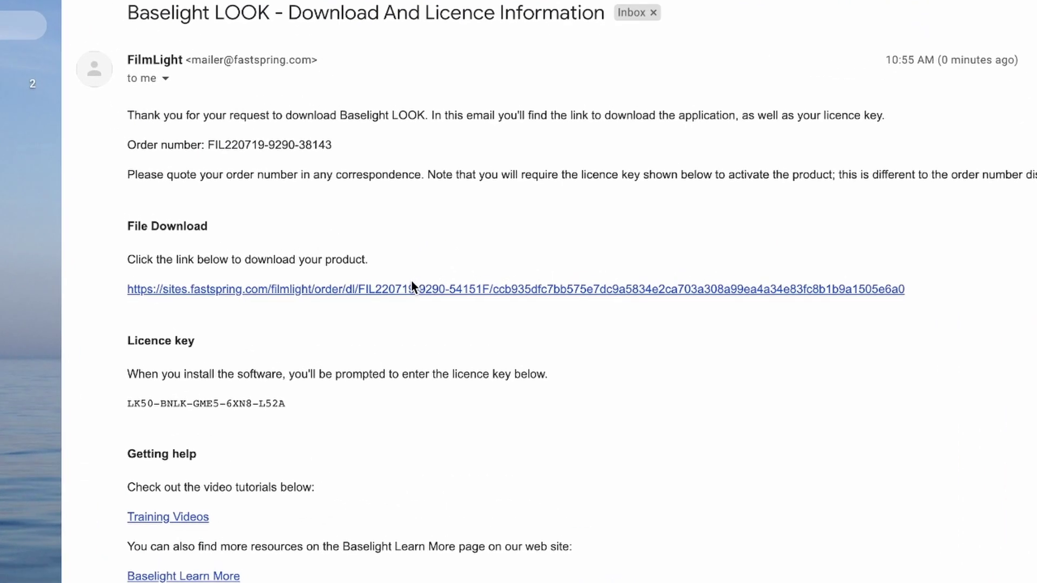
{"action": "left_click", "coordinate": [411, 288]}
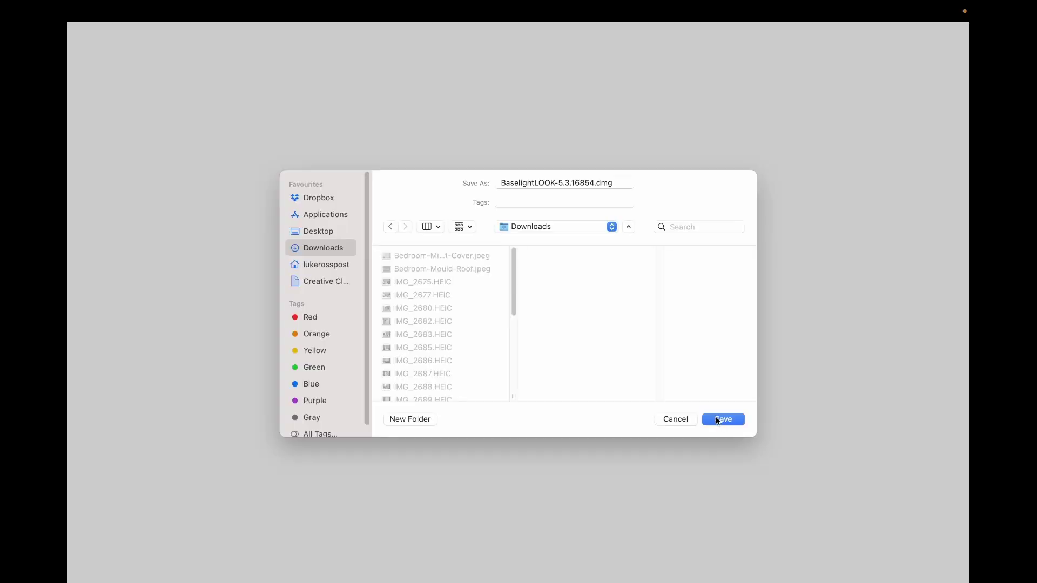
{"action": "left_click", "coordinate": [716, 419]}
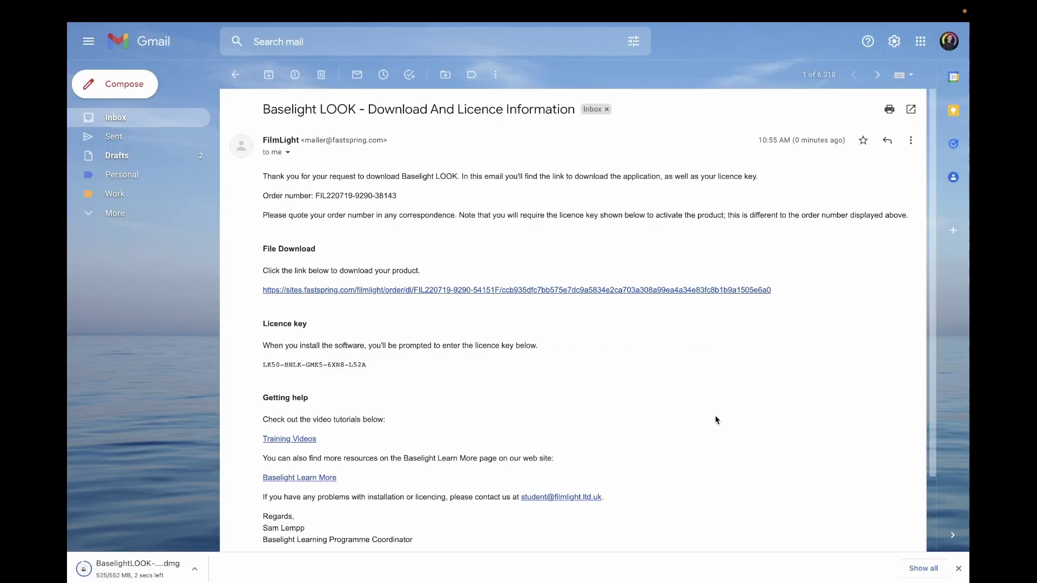
Open the downloaded disk image and run the Baselight LOOK installer package past its introduction
{"action": "left_click", "coordinate": [159, 580]}
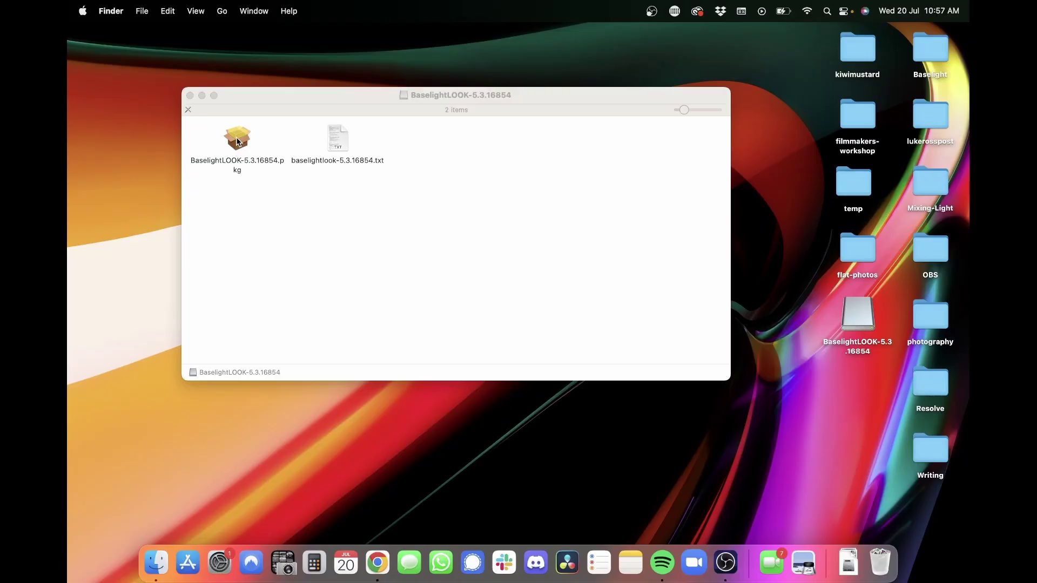
{"action": "left_click", "coordinate": [238, 139]}
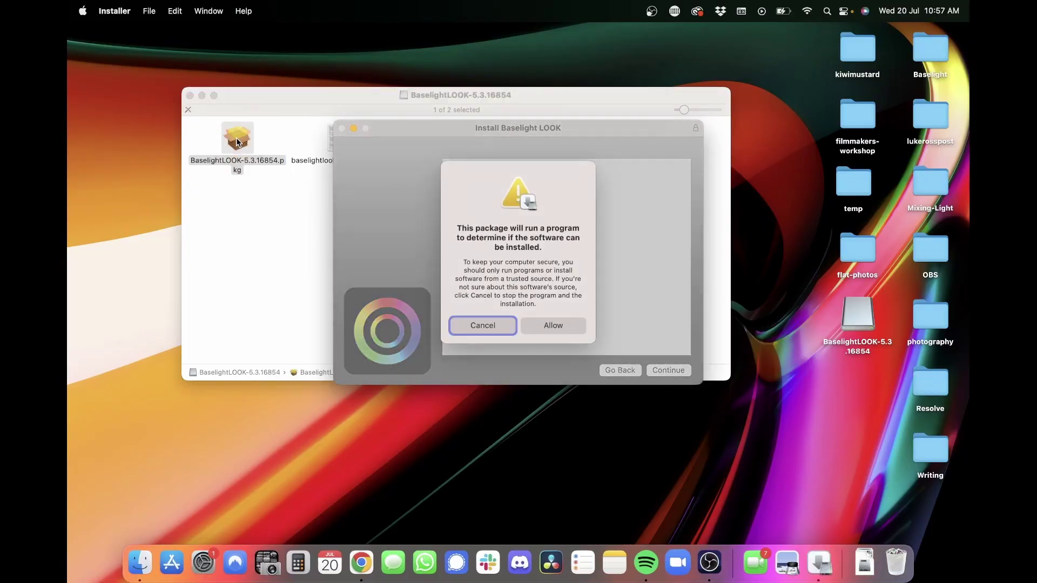
{"action": "left_click", "coordinate": [560, 323]}
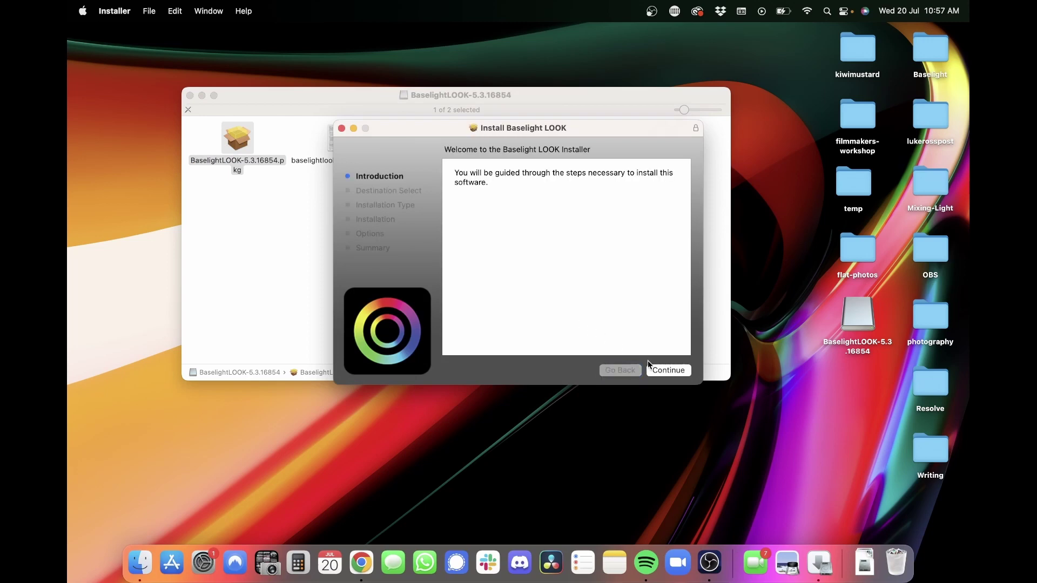
{"action": "left_click", "coordinate": [661, 371]}
Install Baselight LOOK with the administrator password, then move the installer to the Bin
{"action": "left_click", "coordinate": [669, 370]}
{"action": "key", "text": "Return"}
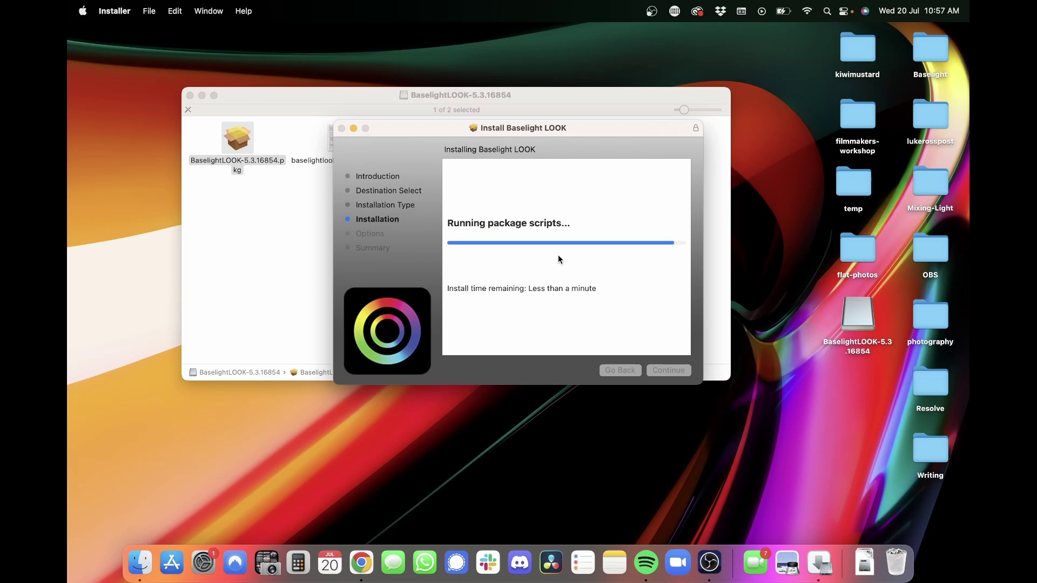
{"action": "left_click", "coordinate": [562, 239]}
{"action": "left_click", "coordinate": [651, 367]}
{"action": "left_click", "coordinate": [660, 368]}
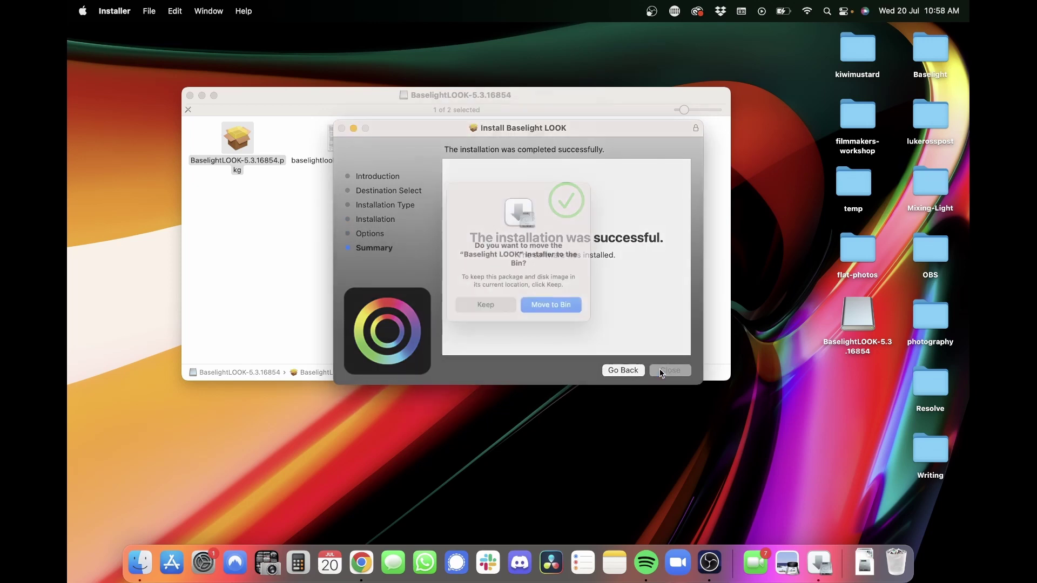
{"action": "left_click", "coordinate": [563, 308]}
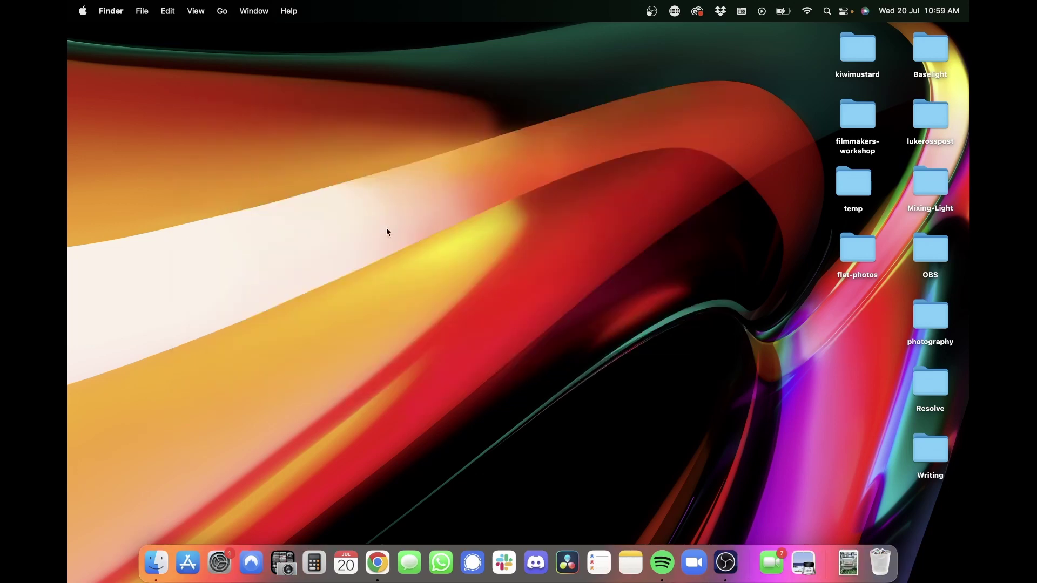
Browse to Applications > BaselightLOOK > 5.3.16854 and launch Baselight LOOK (5.3.16854).app
{"action": "left_click", "coordinate": [223, 11]}
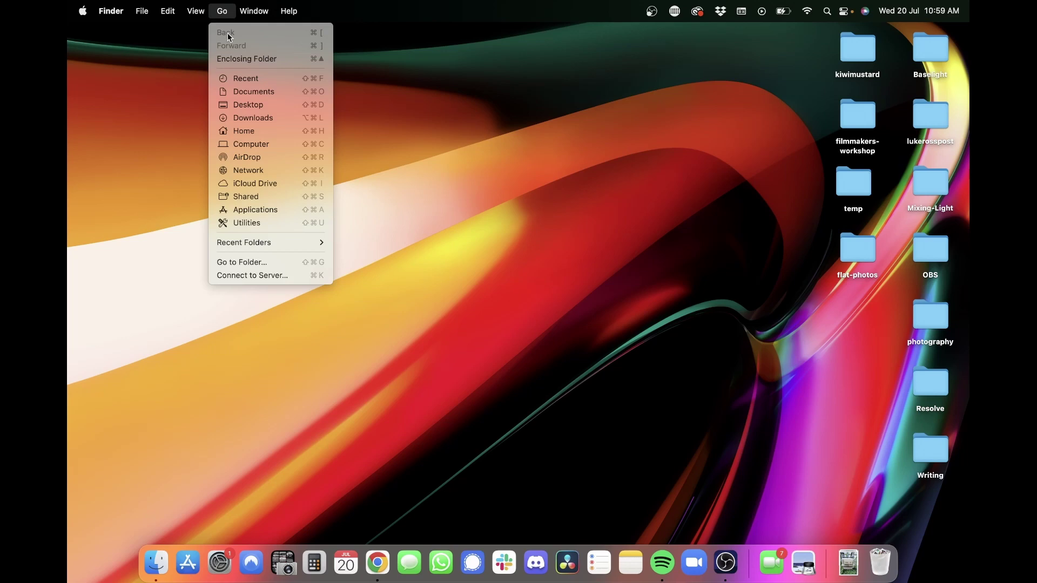
{"action": "left_click", "coordinate": [278, 209]}
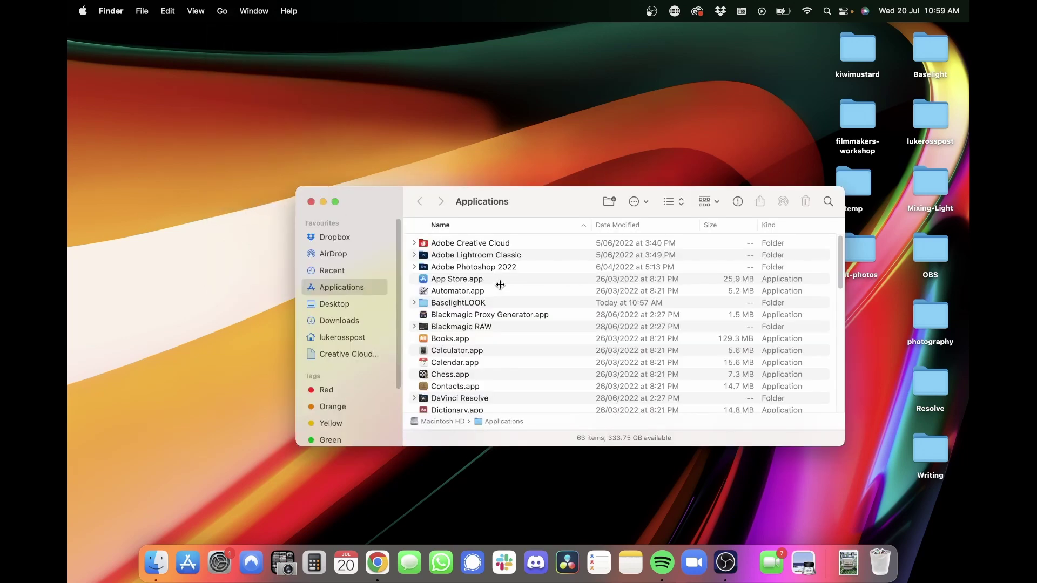
{"action": "double_click", "coordinate": [499, 304]}
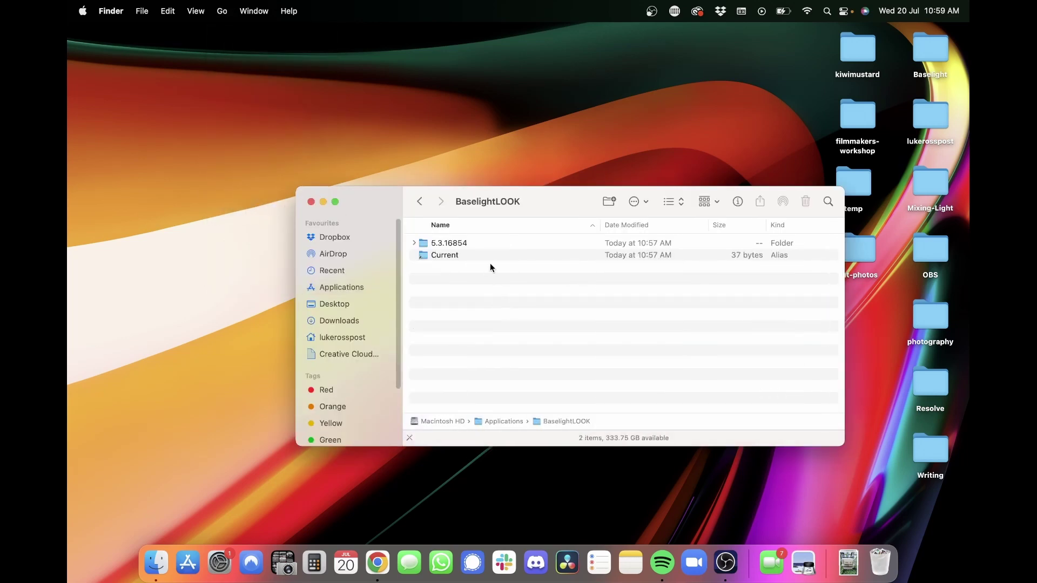
{"action": "double_click", "coordinate": [431, 244]}
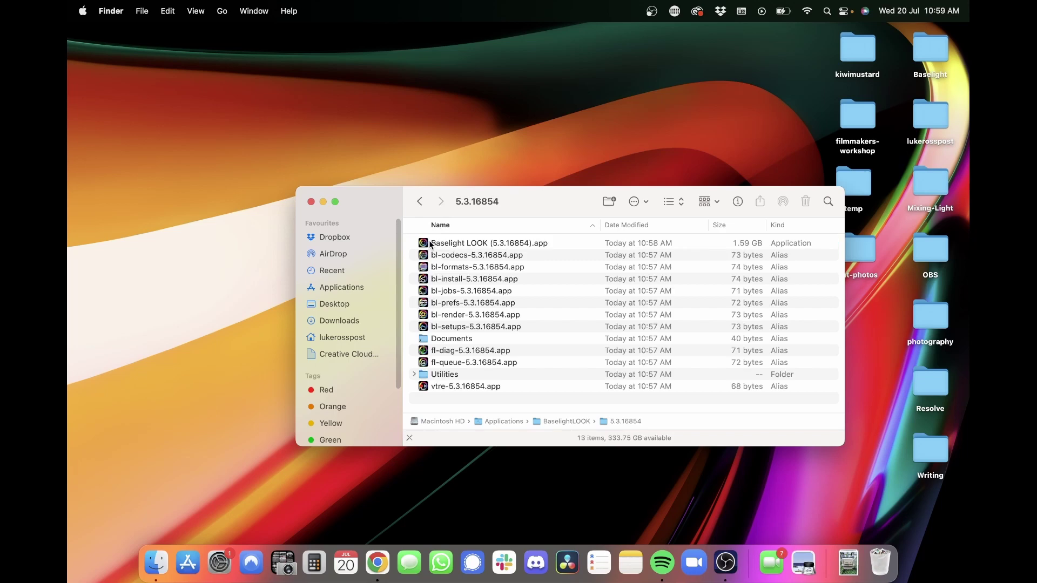
{"action": "left_click", "coordinate": [431, 244]}
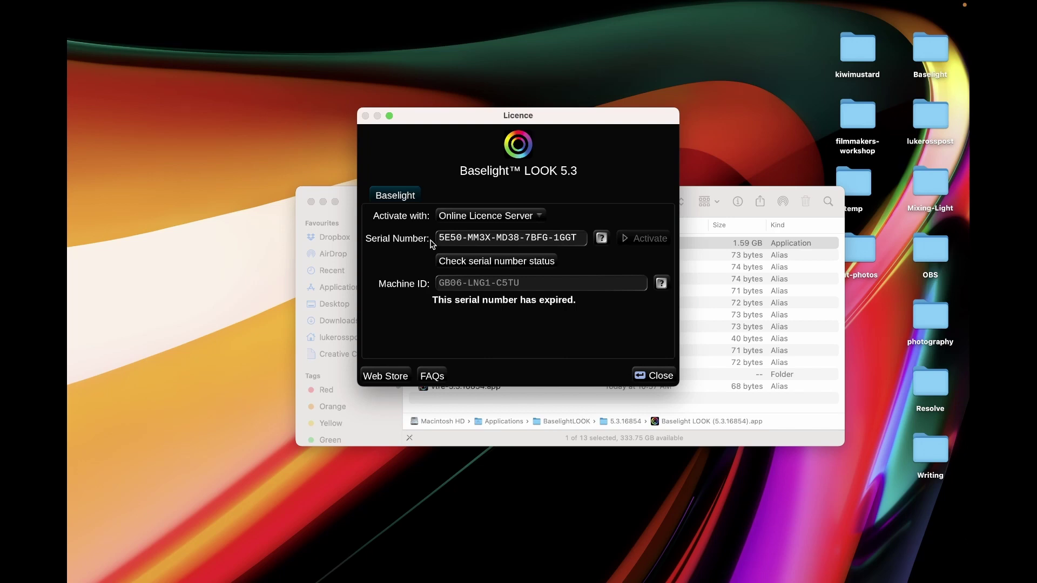
Copy the licence key from the Gmail email into Serial Number and activate Baselight LOOK
{"action": "key", "text": "ctrl+Right"}
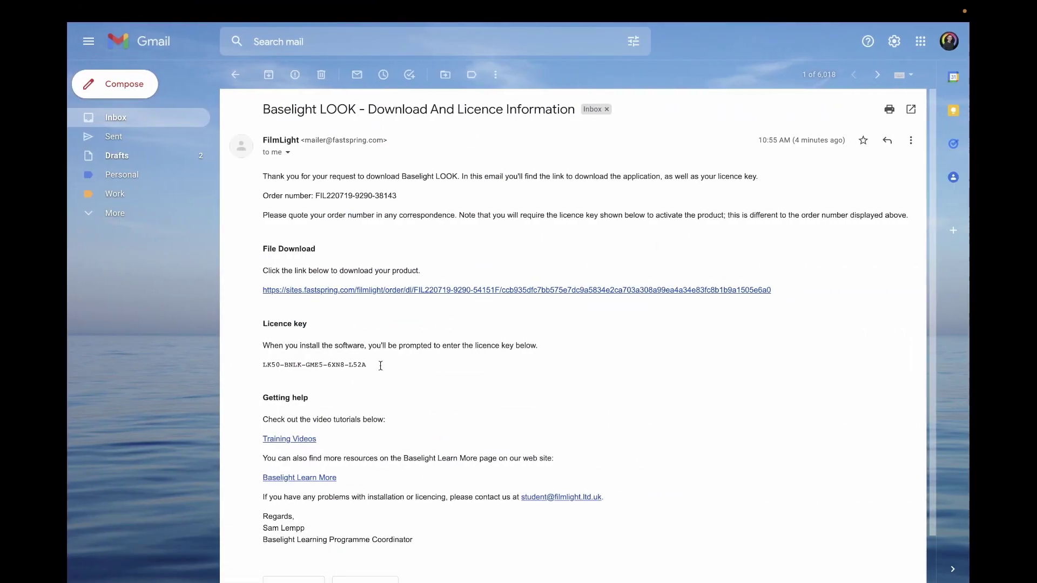
{"action": "left_click_drag", "start_coordinate": [383, 365], "coordinate": [262, 373]}
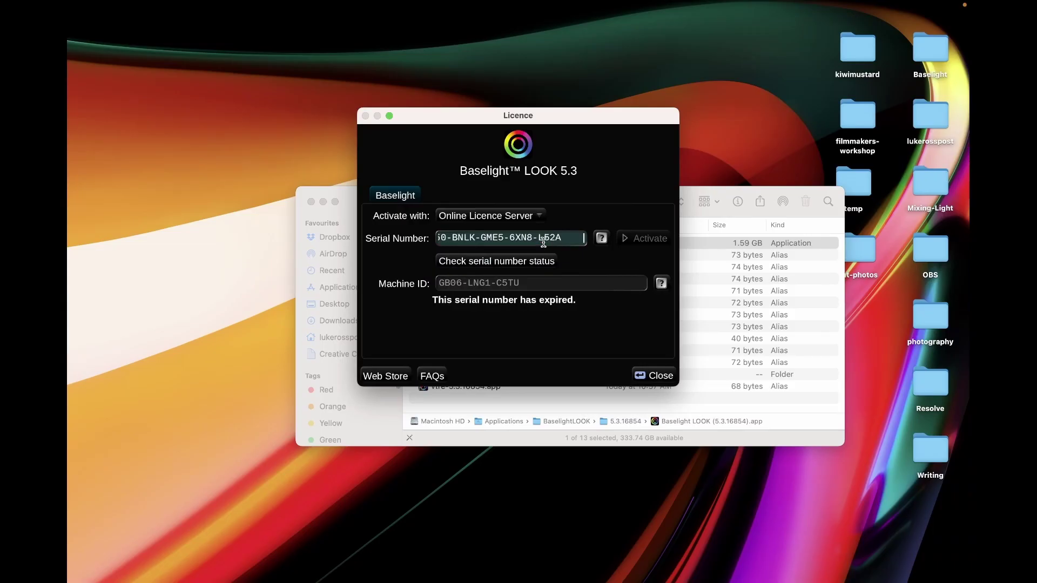
{"action": "key", "text": "BackSpace"}
{"action": "key", "text": "BackSpace"}
{"action": "key", "text": "BackSpace"}
{"action": "left_click", "coordinate": [651, 233]}
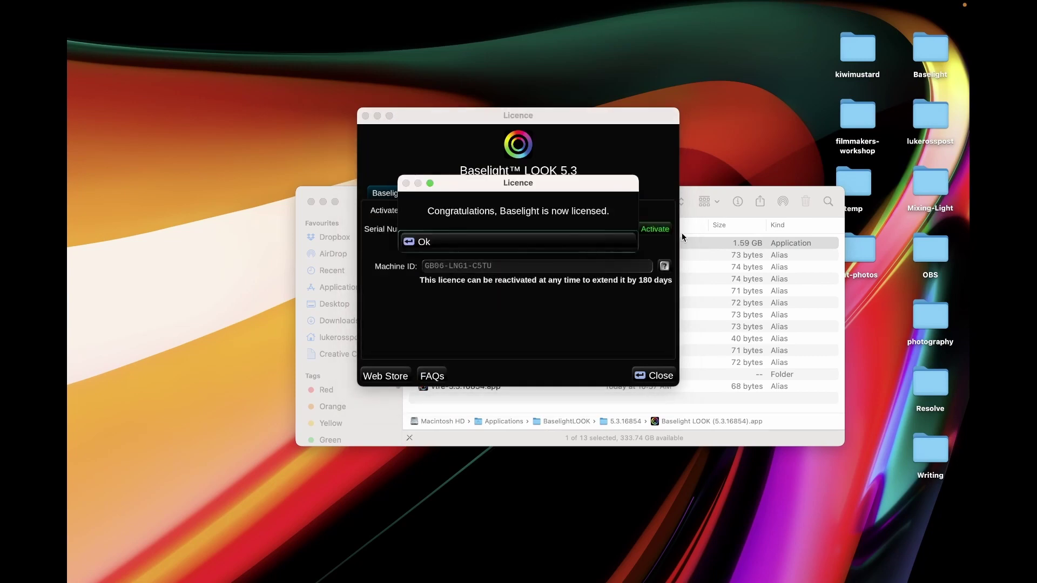
{"action": "left_click", "coordinate": [539, 241]}
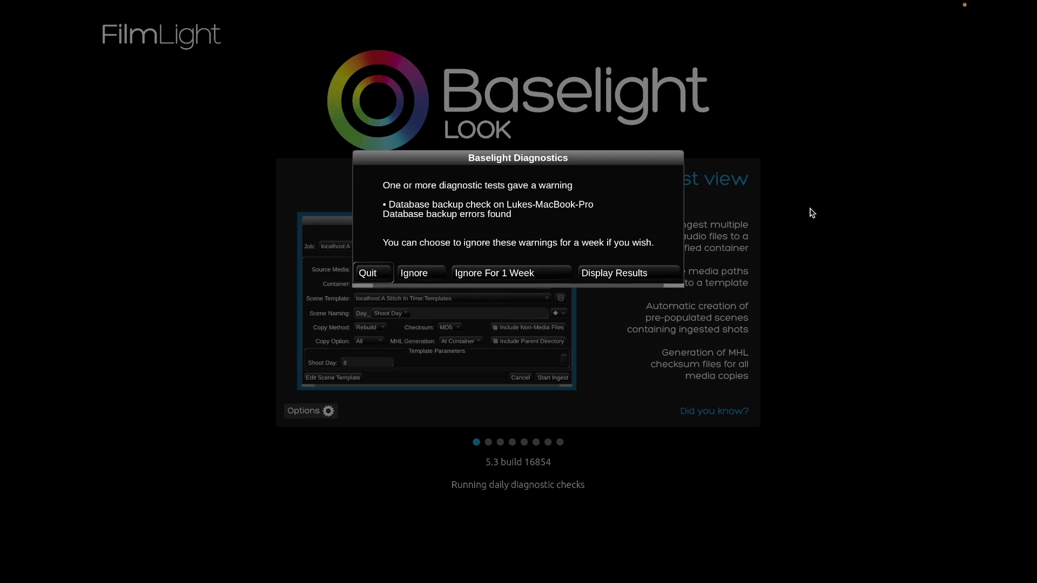
Ignore the diagnostics warnings for 1 week and grant Desktop folder access
{"action": "left_click", "coordinate": [529, 274]}
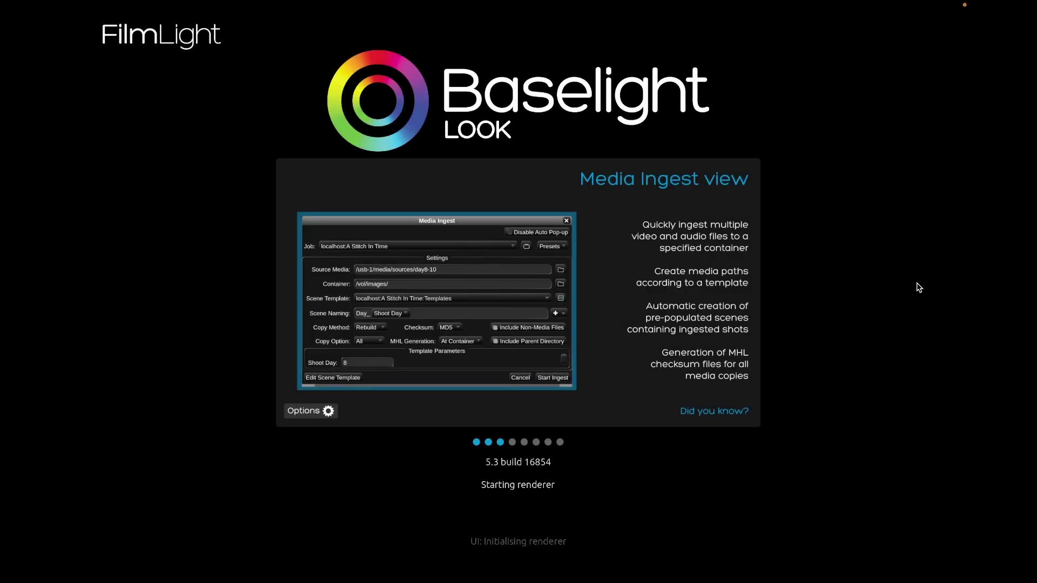
{"action": "left_click", "coordinate": [579, 271]}
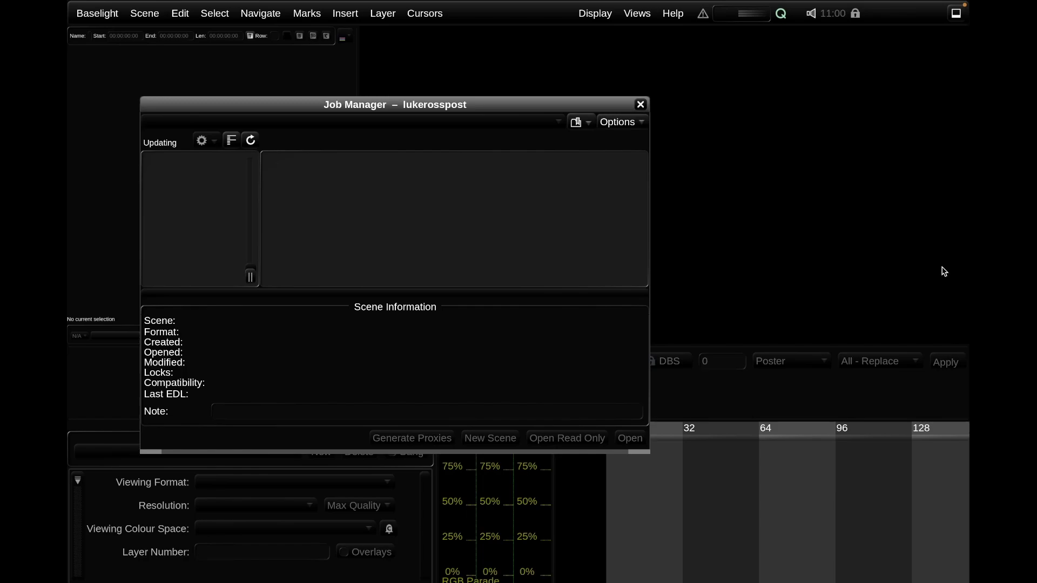
View the four 16-ReviewingGrades scenes in localhost's tutorials job, then close the Job Manager
{"action": "left_click_drag", "start_coordinate": [444, 104], "coordinate": [609, 97]}
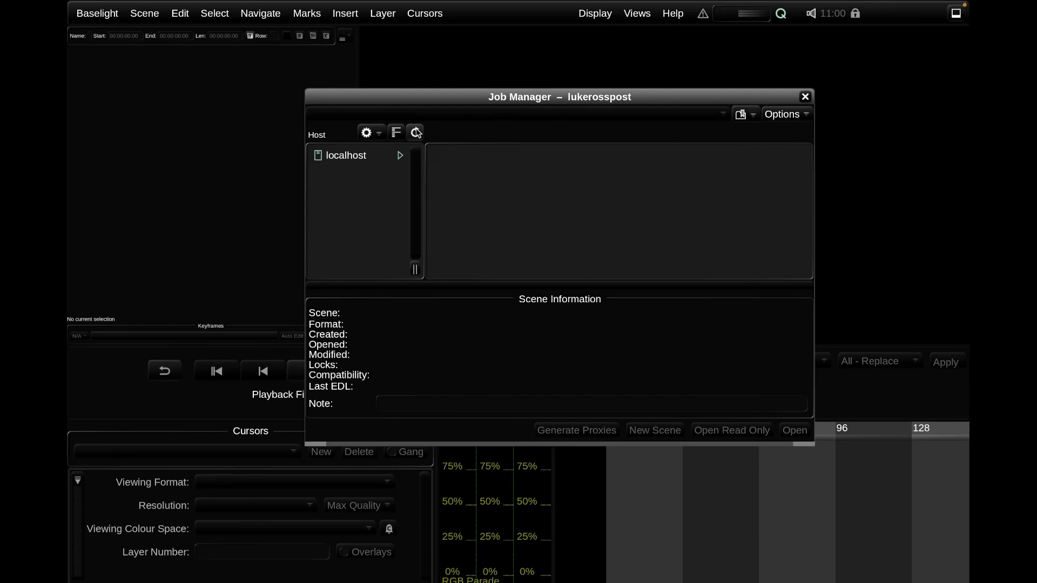
{"action": "left_click", "coordinate": [398, 155]}
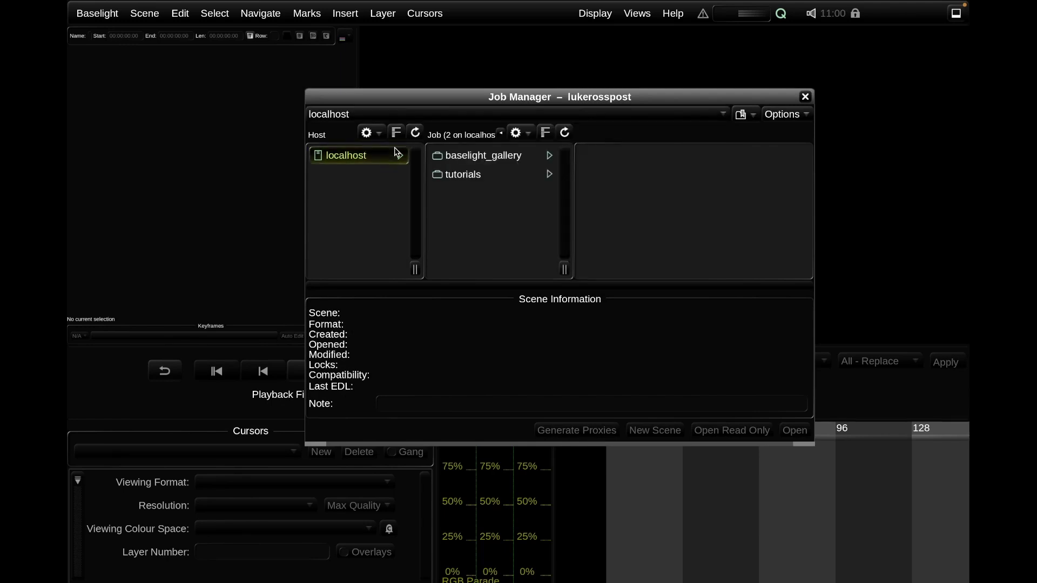
{"action": "left_click", "coordinate": [549, 176]}
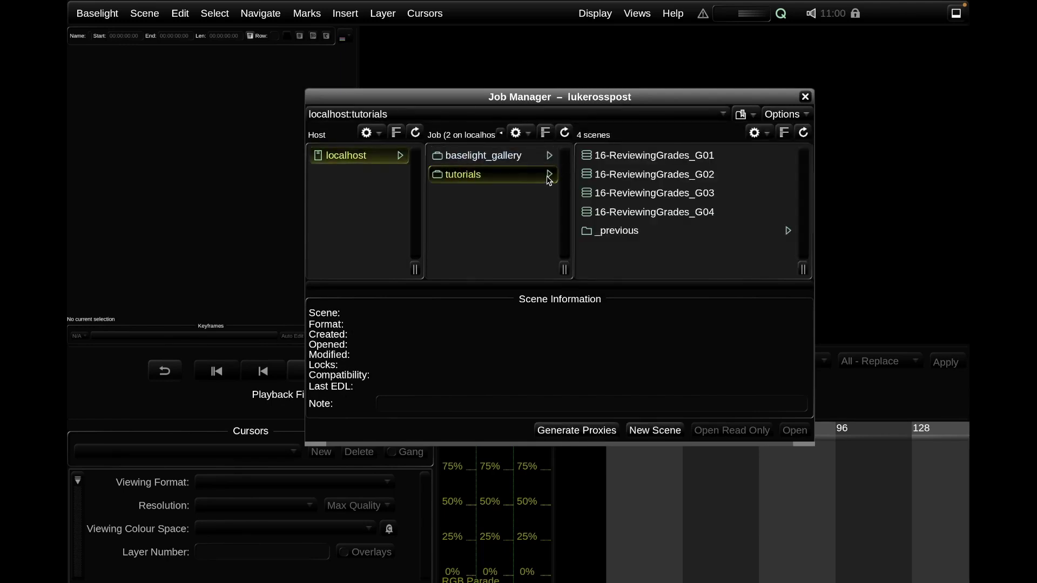
{"action": "left_click", "coordinate": [806, 98]}
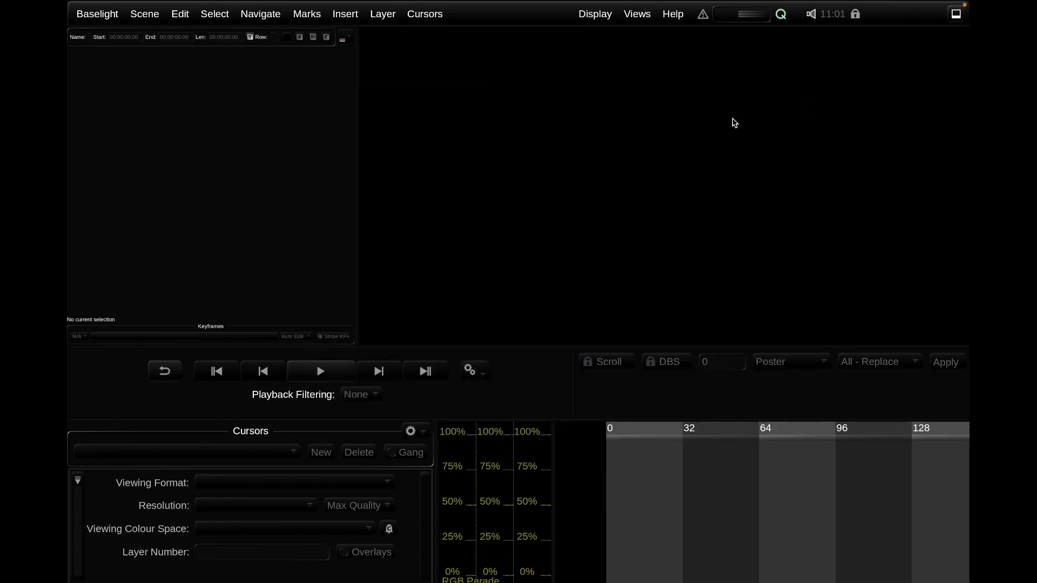
Exit Baselight with preferences saved, then launch bl-setups-5.3.16854.app from Finder
{"action": "left_click", "coordinate": [115, 15]}
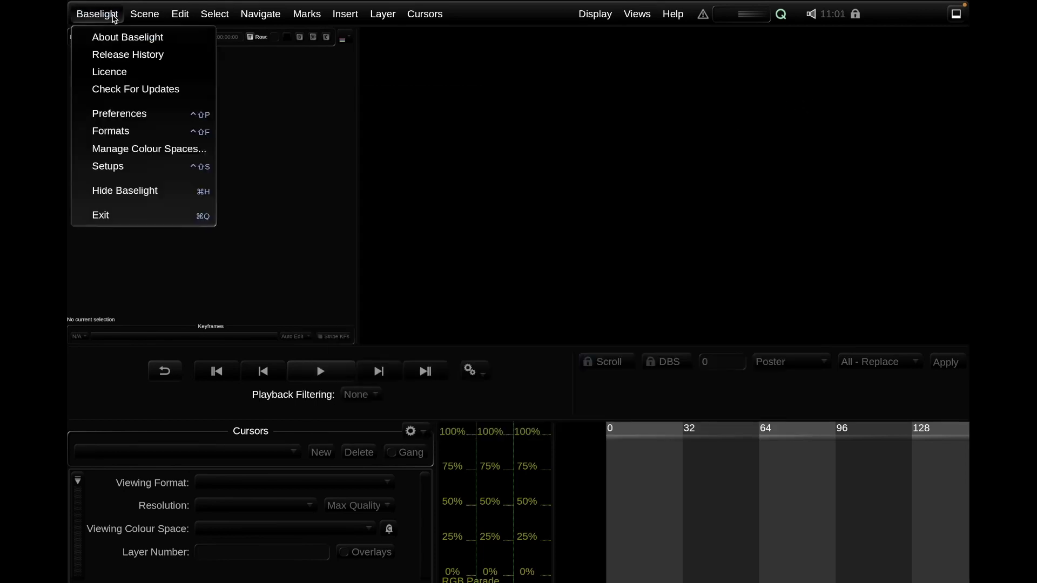
{"action": "left_click", "coordinate": [198, 217]}
{"action": "left_click", "coordinate": [412, 251]}
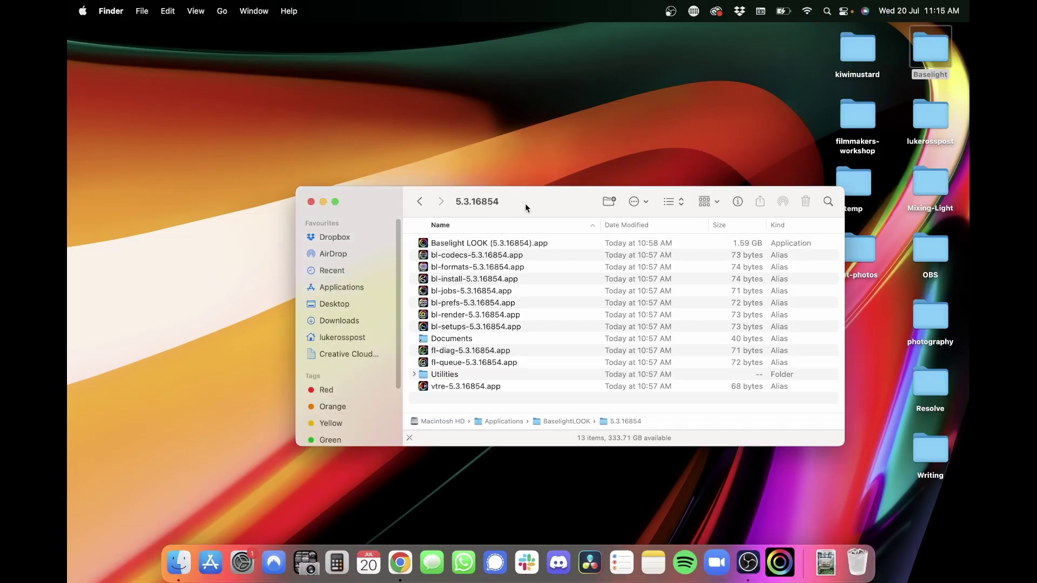
{"action": "left_click_drag", "start_coordinate": [525, 204], "coordinate": [437, 127]}
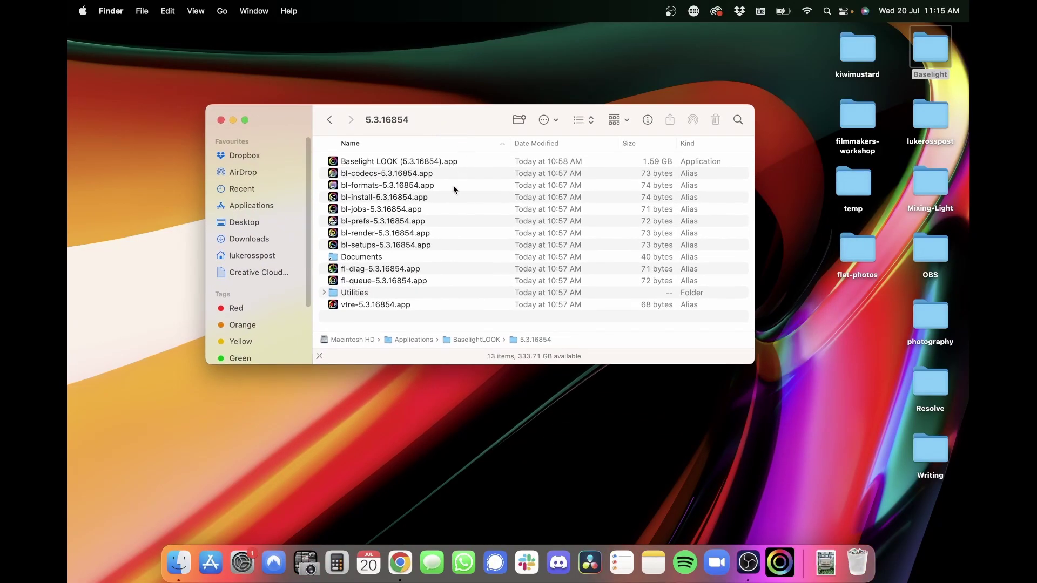
{"action": "double_click", "coordinate": [393, 246]}
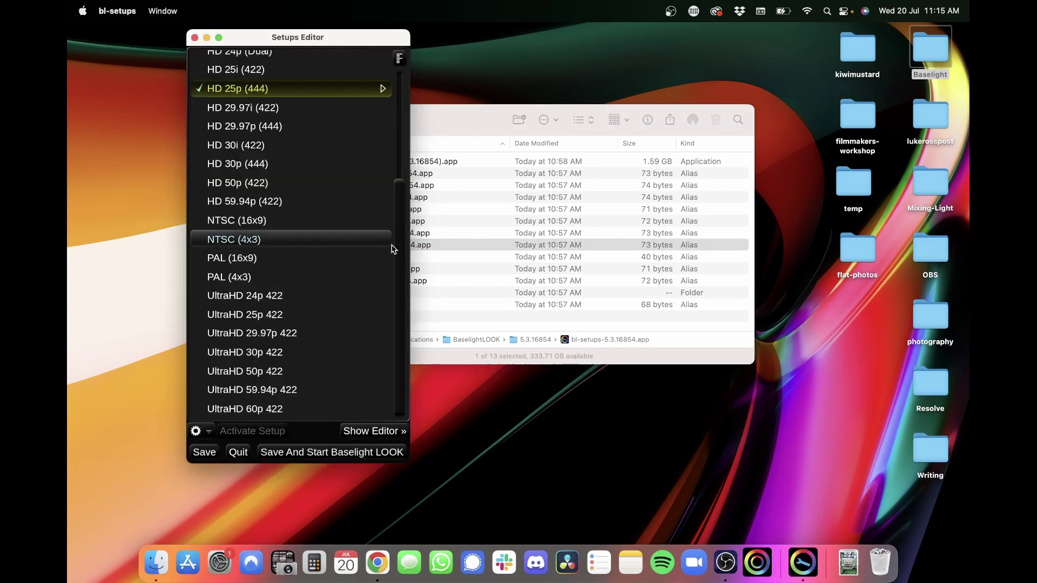
Duplicate the HD 25p (444) setup as 'Lukes Mac' and make it the active setup
{"action": "left_click", "coordinate": [371, 432]}
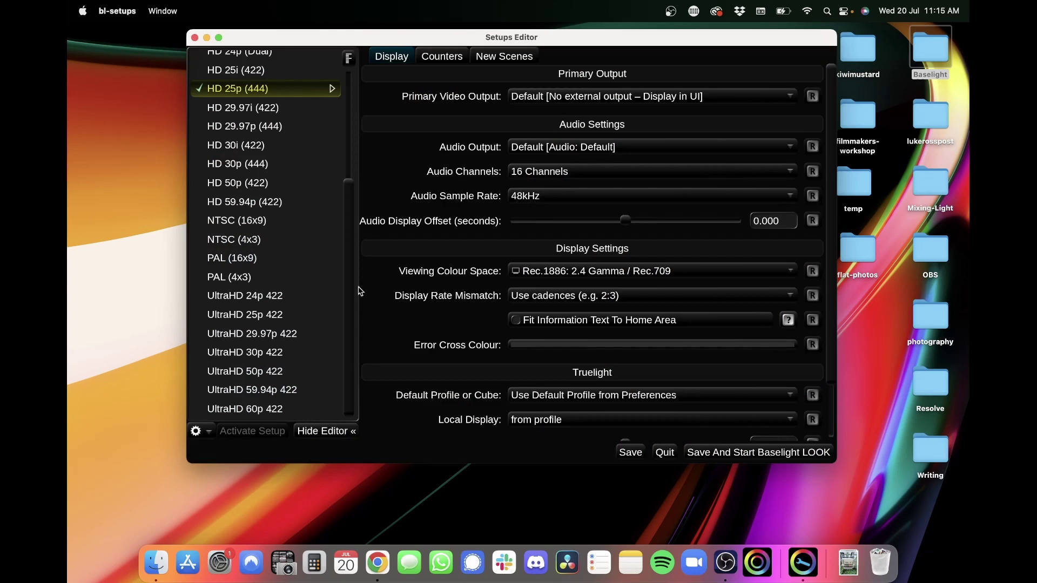
{"action": "left_click_drag", "start_coordinate": [358, 289], "coordinate": [360, 86]}
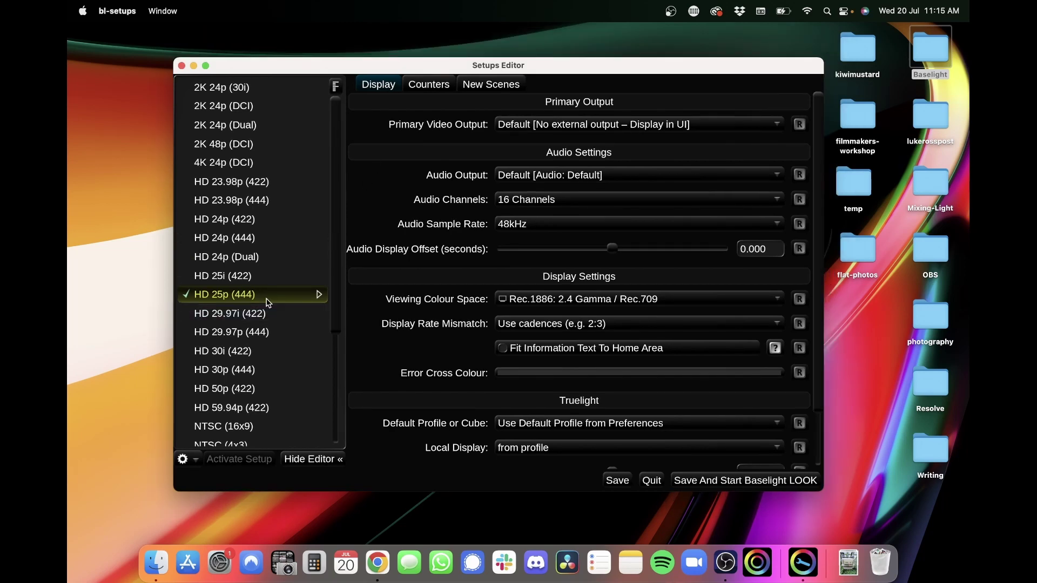
{"action": "left_click", "coordinate": [185, 459]}
{"action": "left_click", "coordinate": [208, 462]}
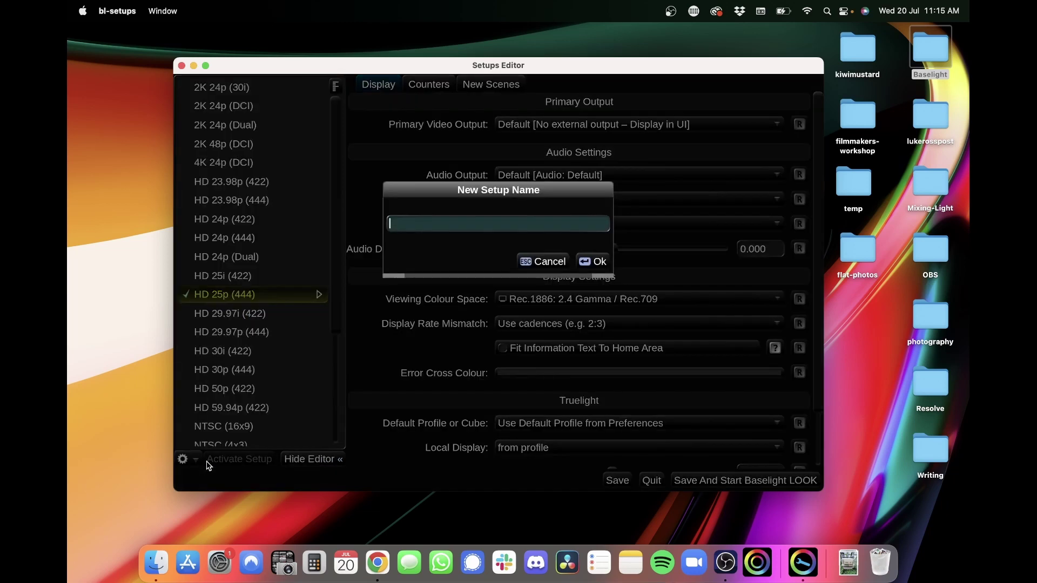
{"action": "type", "text": "Lukes Mac"}
{"action": "key", "text": "Return"}
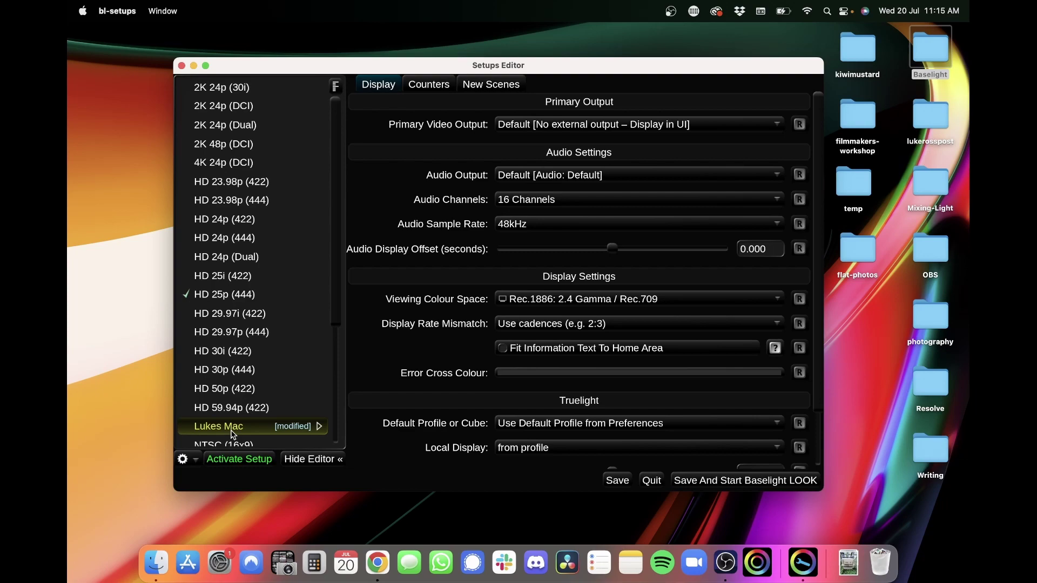
{"action": "left_click", "coordinate": [234, 460]}
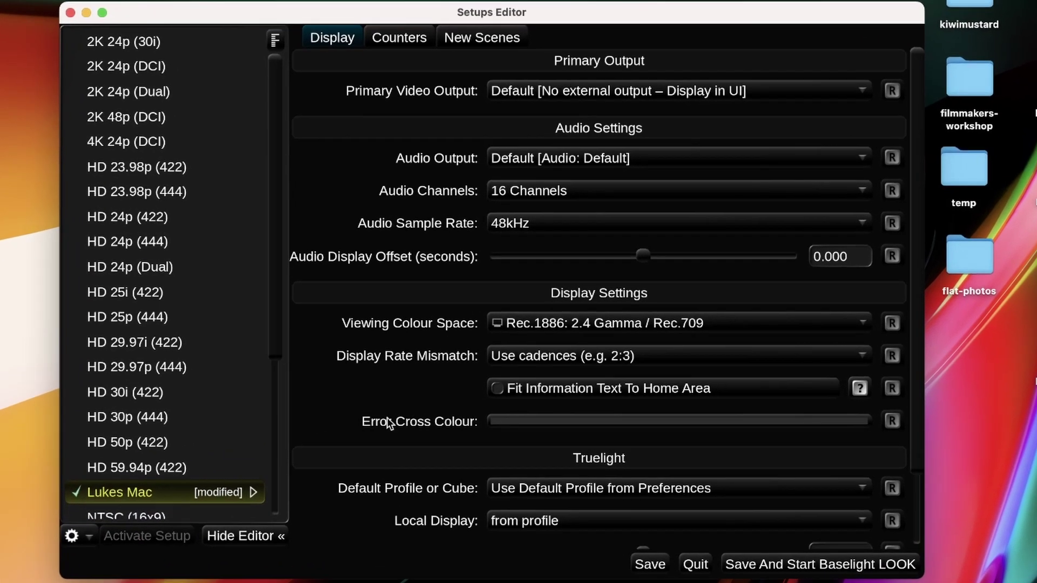
Keep the default primary video output and set Viewing Colour Space to Apple: 2.2 Gamma / P3 D65
{"action": "left_click", "coordinate": [840, 87]}
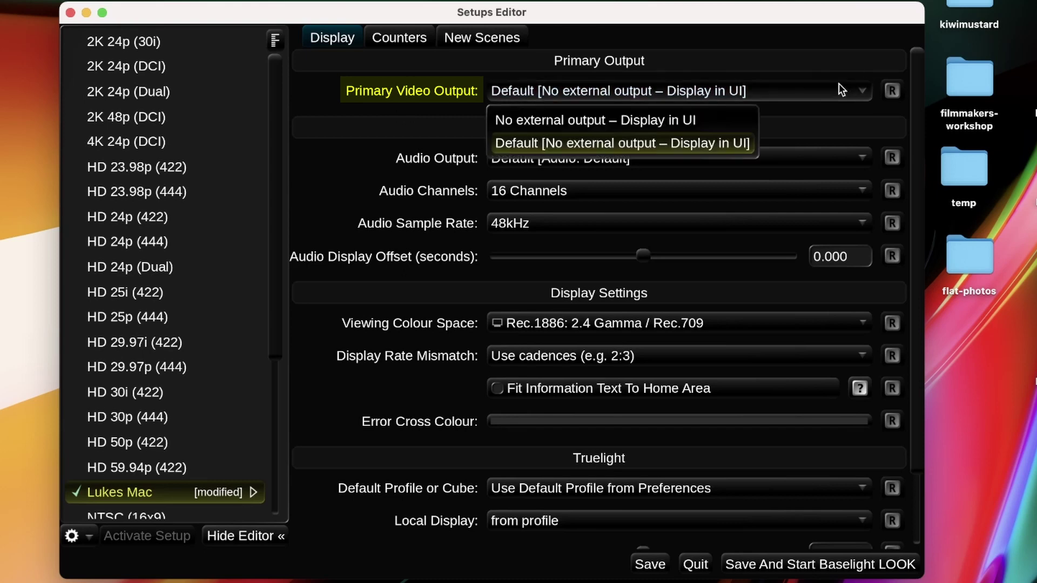
{"action": "left_click", "coordinate": [734, 148]}
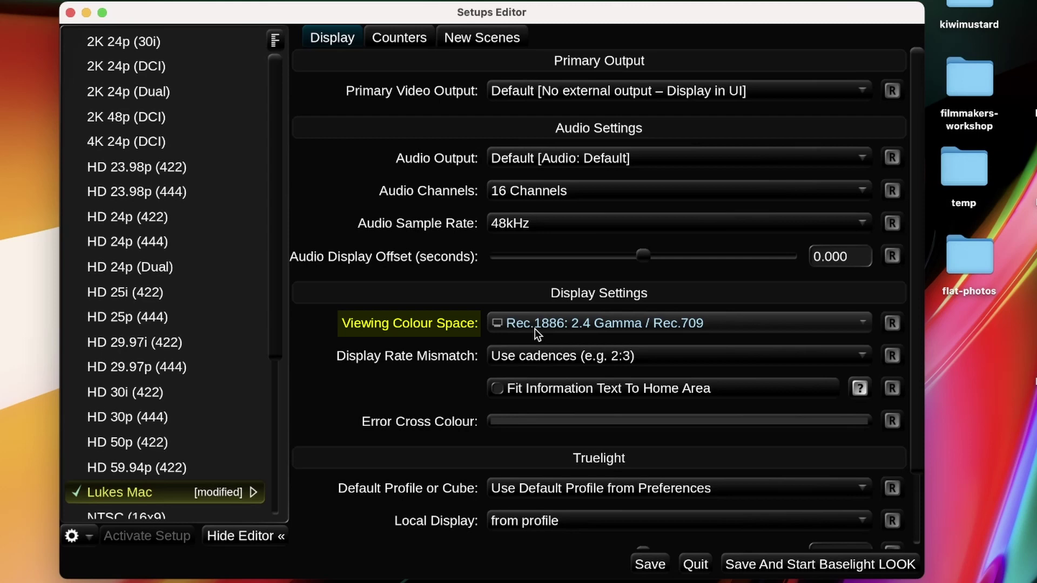
{"action": "left_click", "coordinate": [795, 325]}
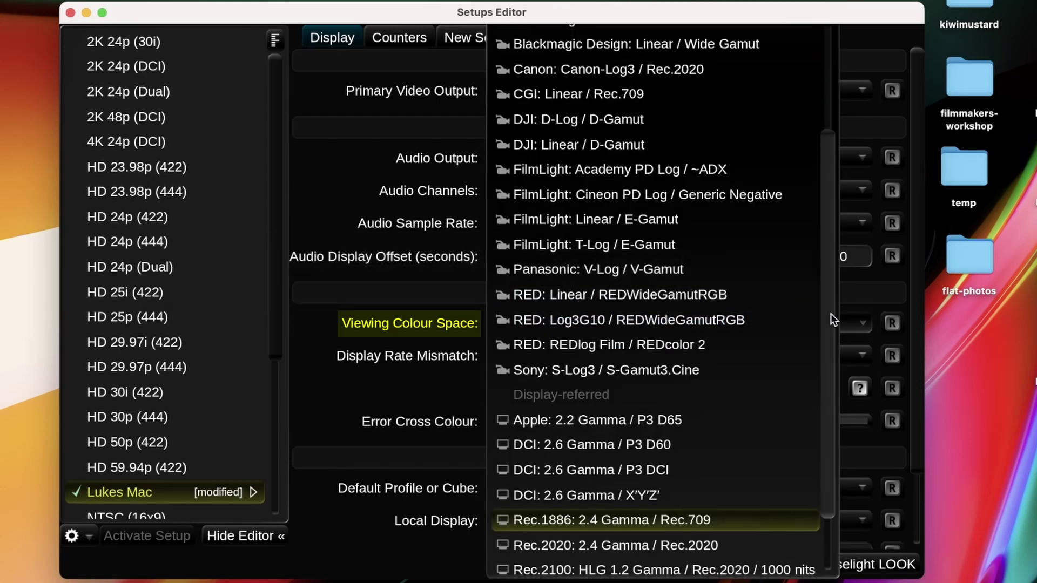
{"action": "scroll", "coordinate": [826, 318], "scroll_direction": "down", "scroll_amount": 3}
{"action": "left_click", "coordinate": [753, 345]}
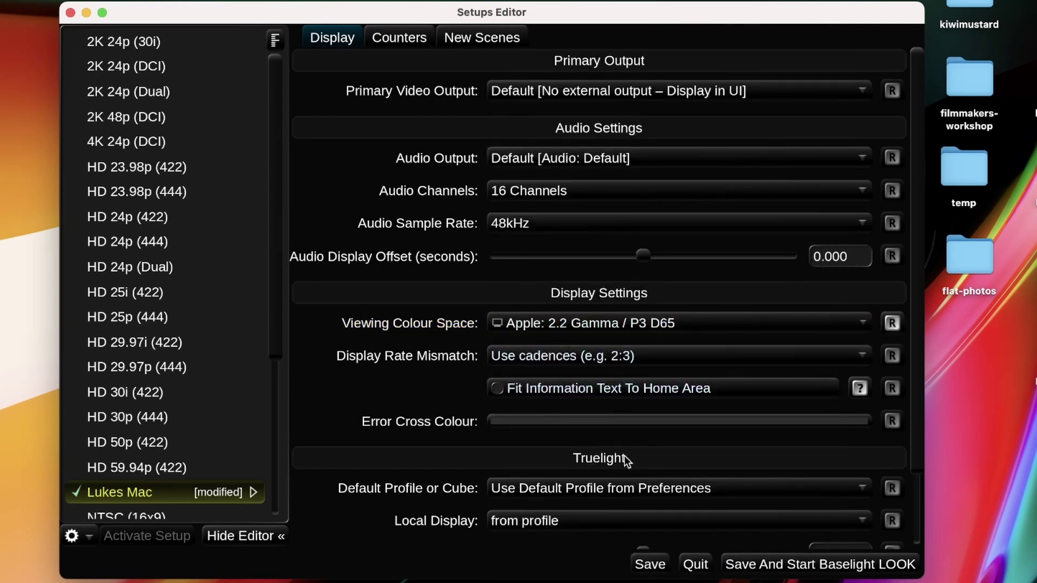
Set new scenes' Working Colour Space to ACEScct: ACEScct / AP1 and Display Rendering Transform to ACES RRT 1.1
{"action": "left_click", "coordinate": [511, 41]}
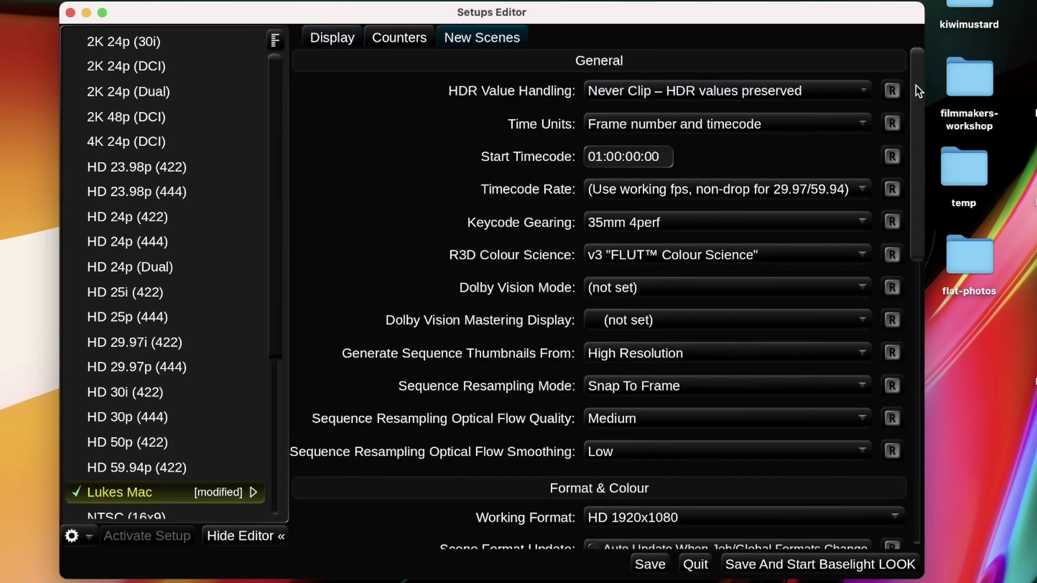
{"action": "left_click_drag", "start_coordinate": [913, 107], "coordinate": [905, 268]}
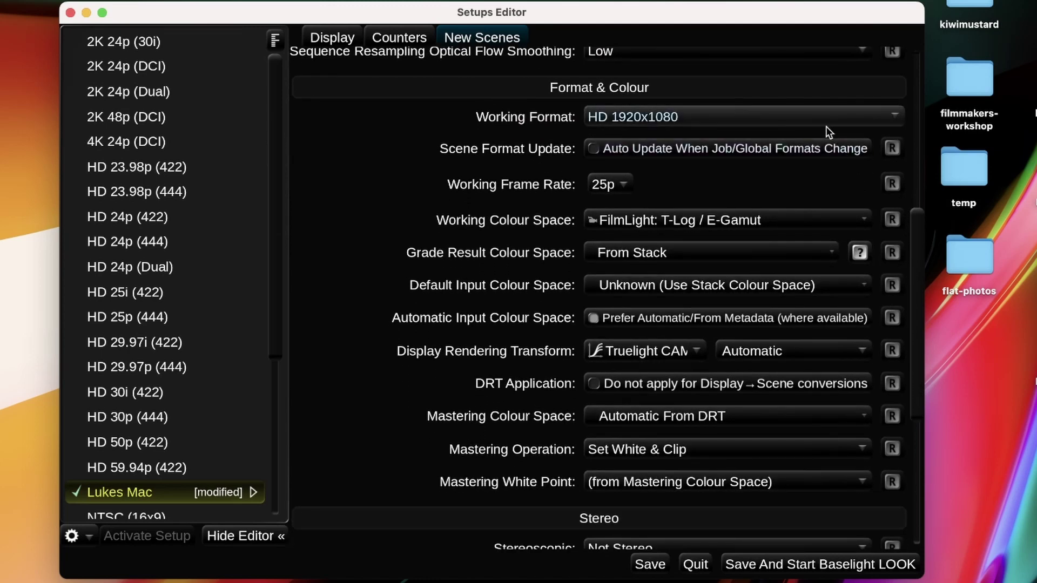
{"action": "left_click", "coordinate": [828, 216]}
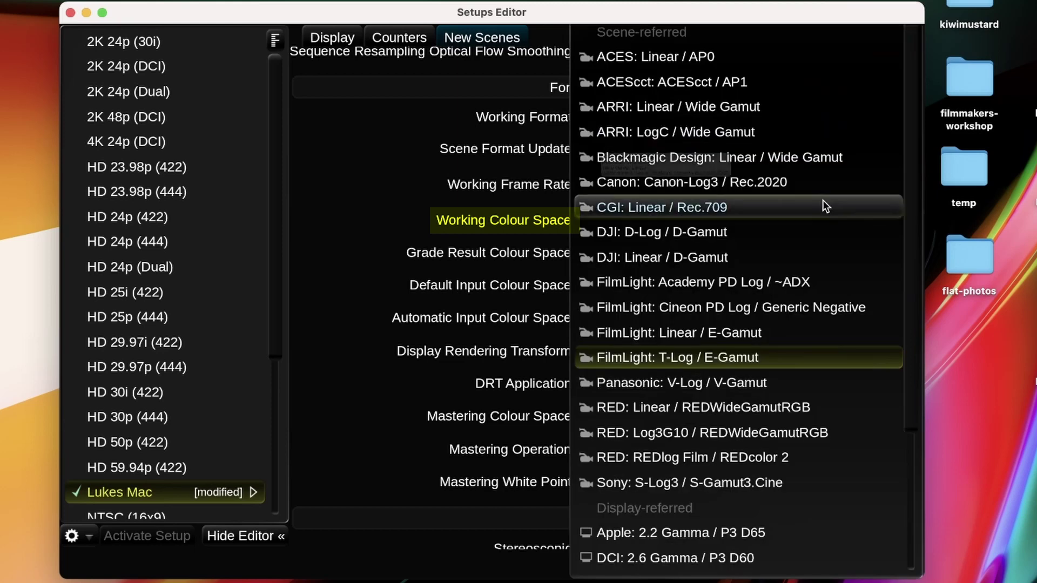
{"action": "left_click", "coordinate": [779, 84]}
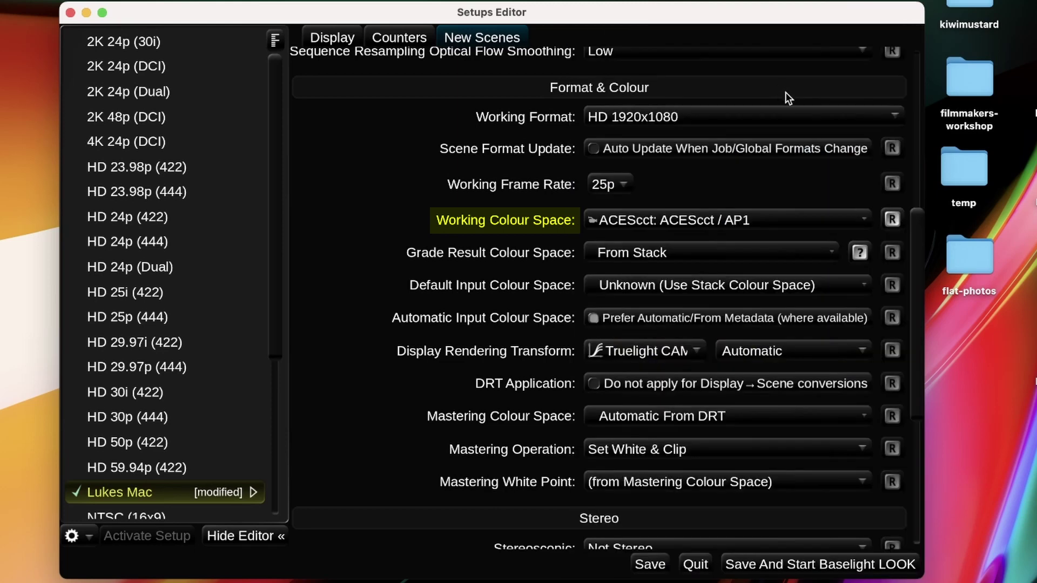
{"action": "left_click", "coordinate": [657, 352]}
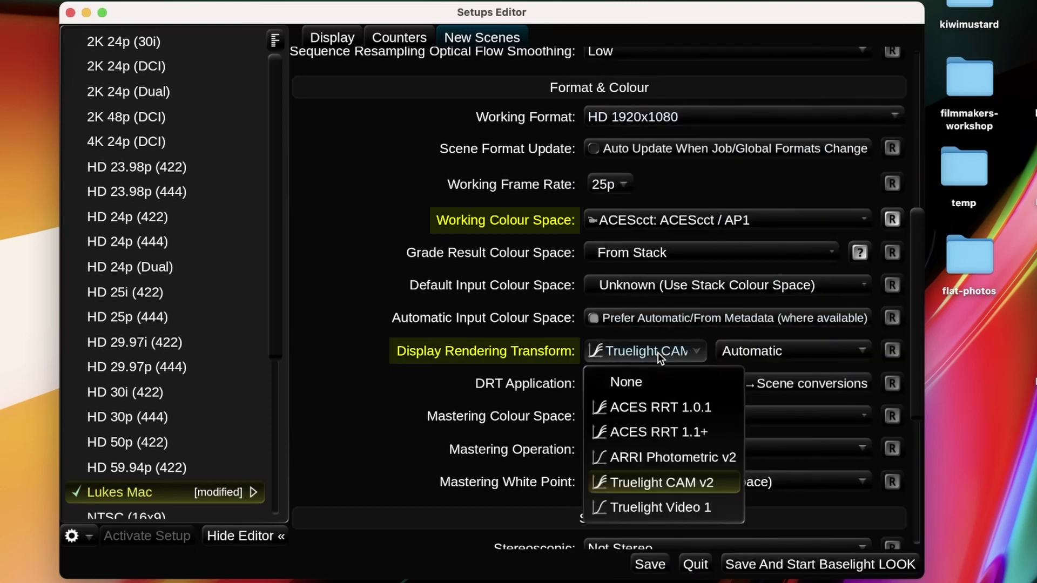
{"action": "left_click", "coordinate": [673, 431]}
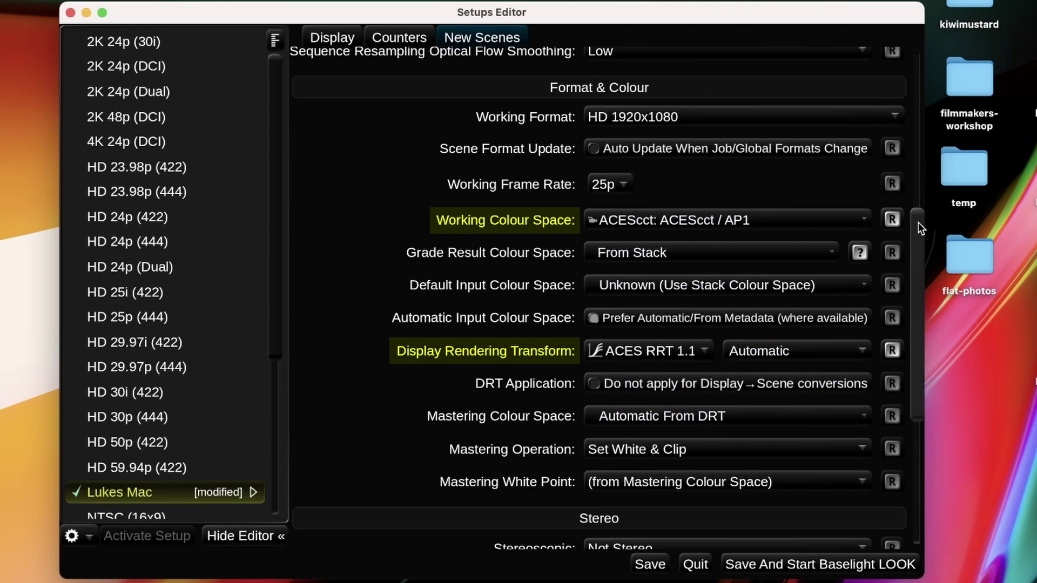
{"action": "left_click_drag", "start_coordinate": [919, 223], "coordinate": [903, 371]}
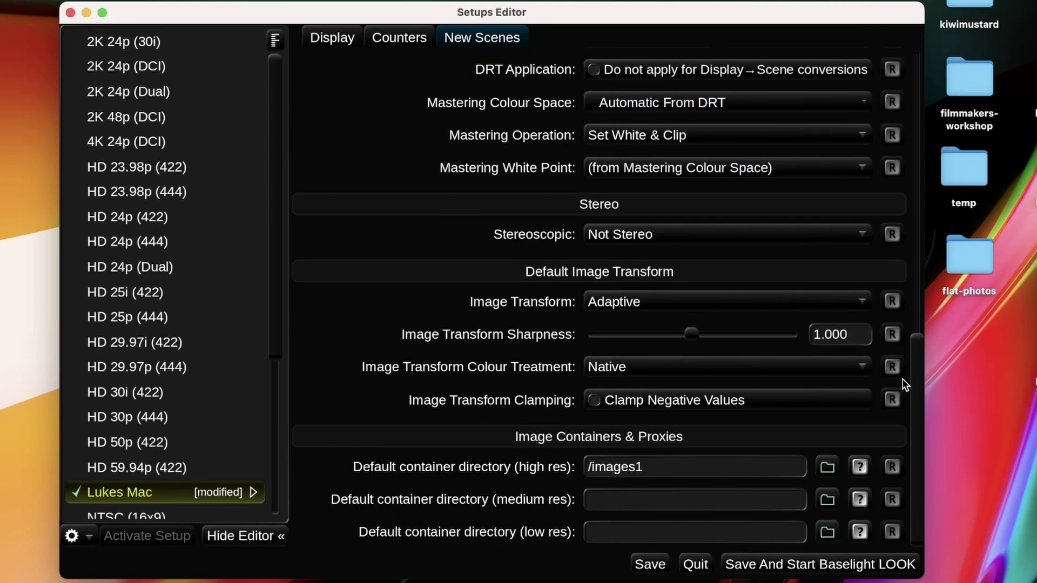
Set the high-res default container directory to Desktop/Baselight/Directory and save the setup
{"action": "left_click", "coordinate": [827, 466]}
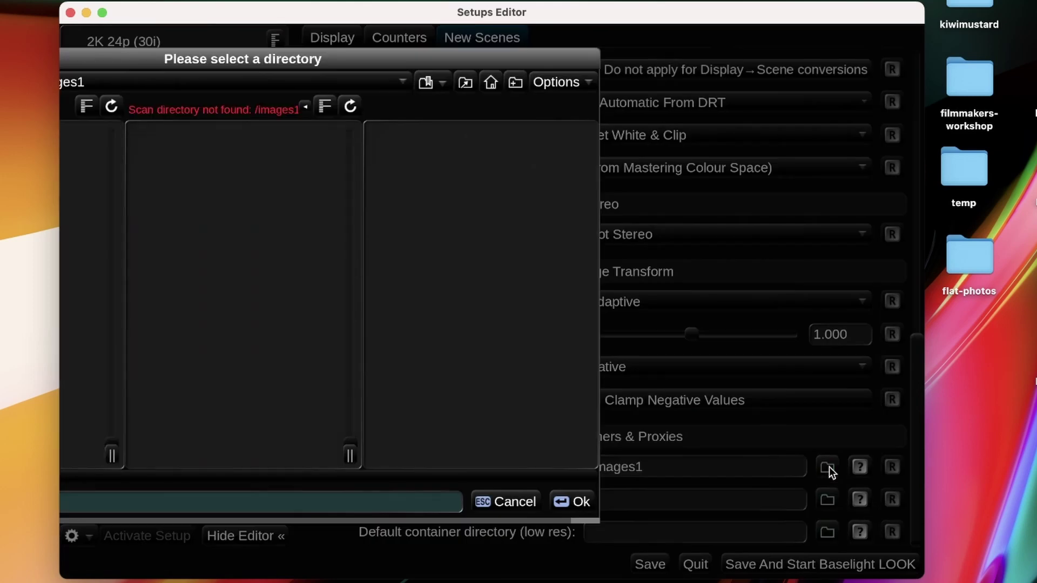
{"action": "left_click_drag", "start_coordinate": [389, 60], "coordinate": [695, 61]}
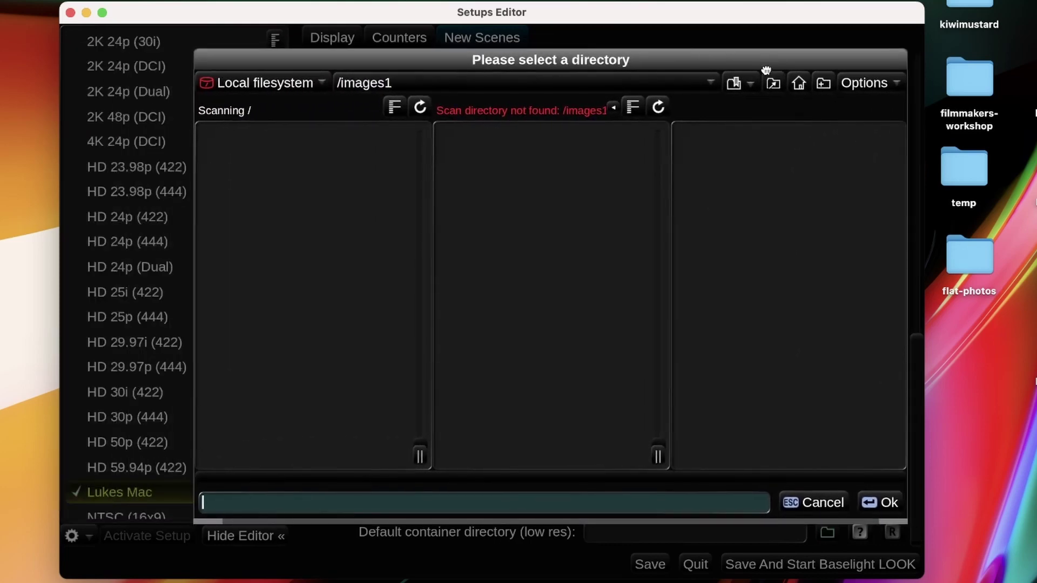
{"action": "left_click", "coordinate": [419, 107]}
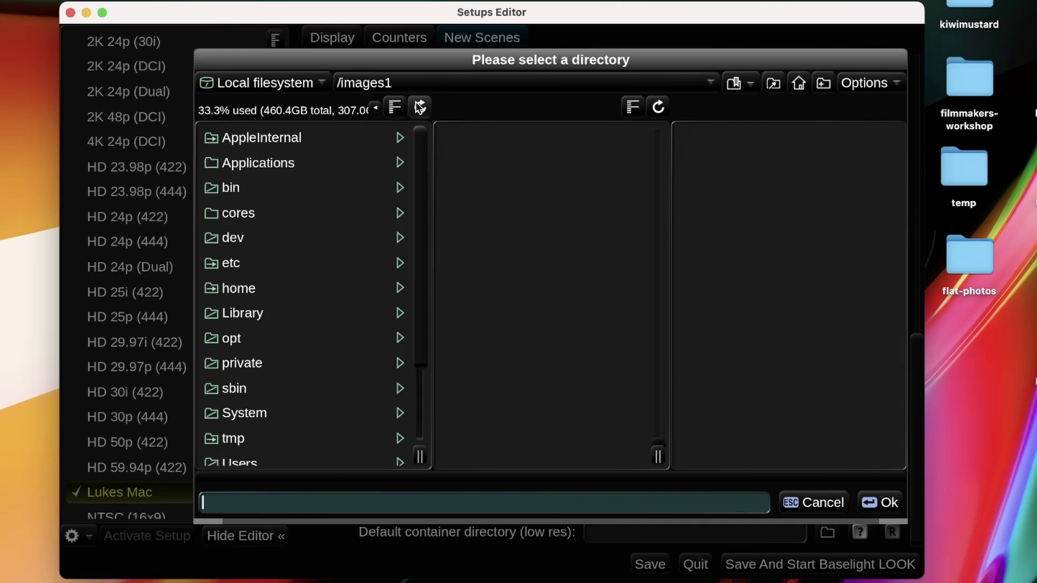
{"action": "left_click", "coordinate": [751, 88]}
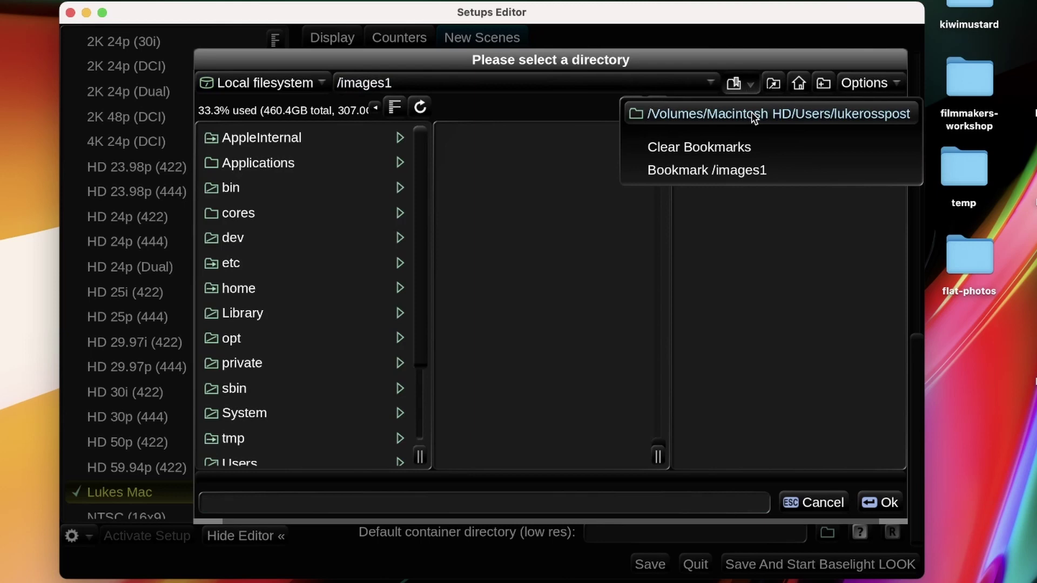
{"action": "left_click", "coordinate": [751, 112]}
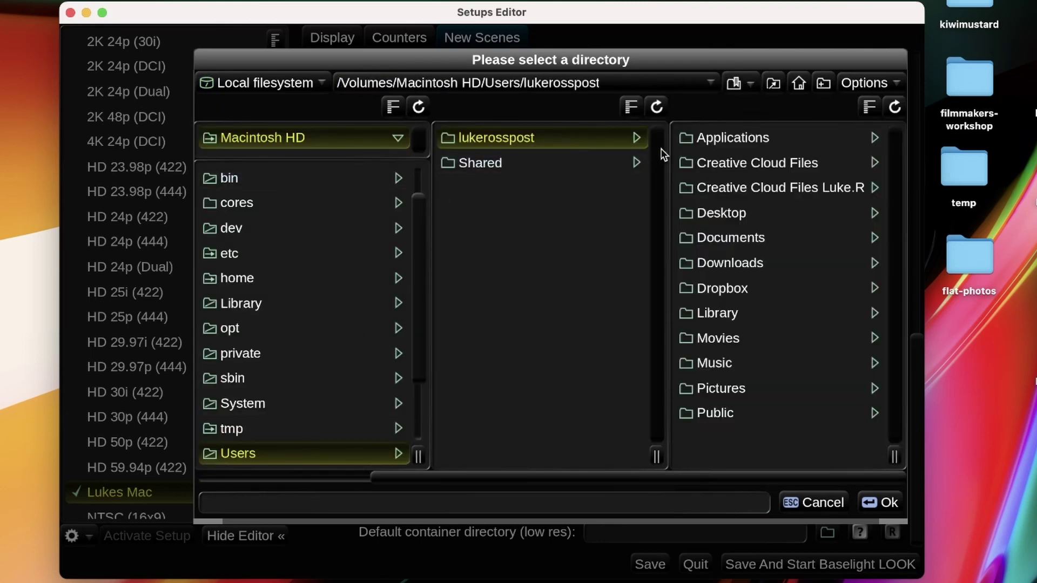
{"action": "left_click", "coordinate": [724, 210]}
{"action": "left_click", "coordinate": [726, 139]}
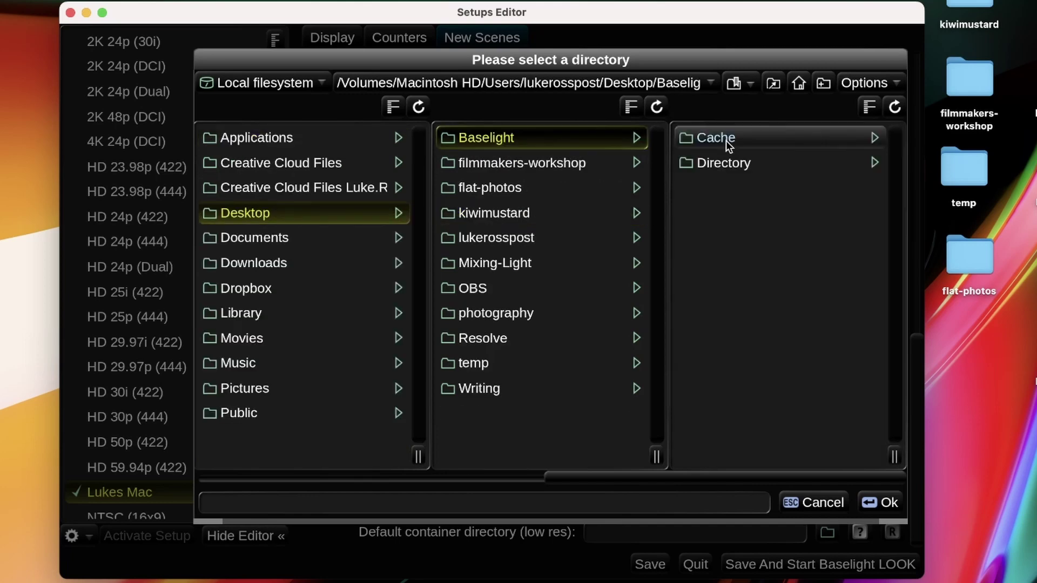
{"action": "left_click", "coordinate": [738, 160]}
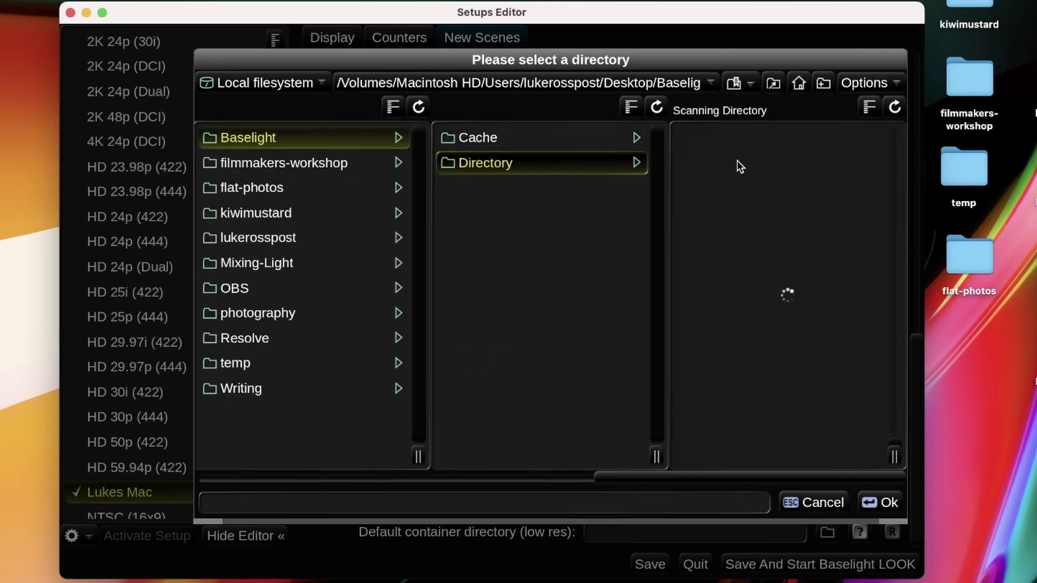
{"action": "left_click", "coordinate": [875, 495]}
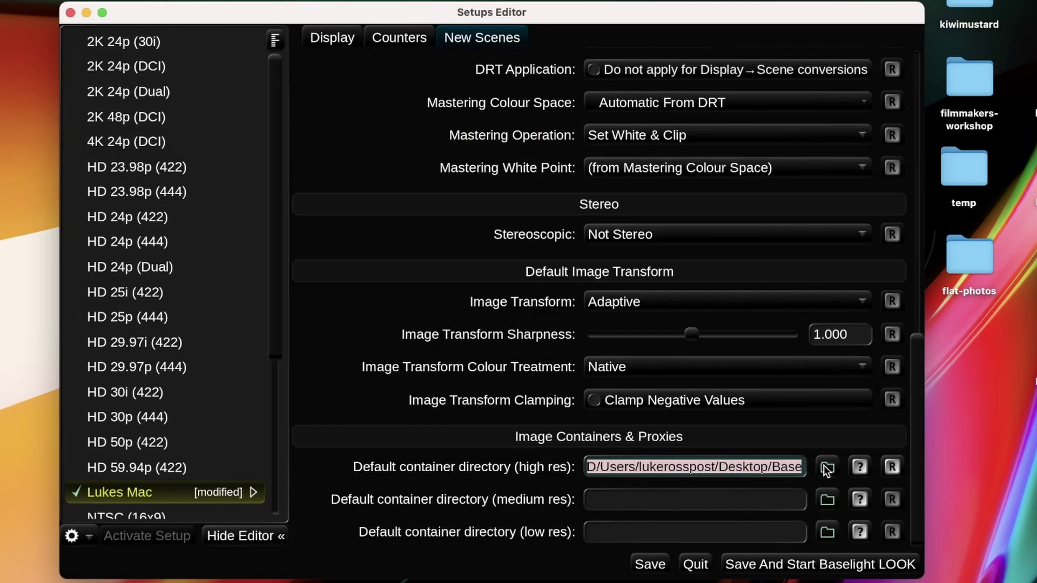
{"action": "left_click", "coordinate": [792, 466]}
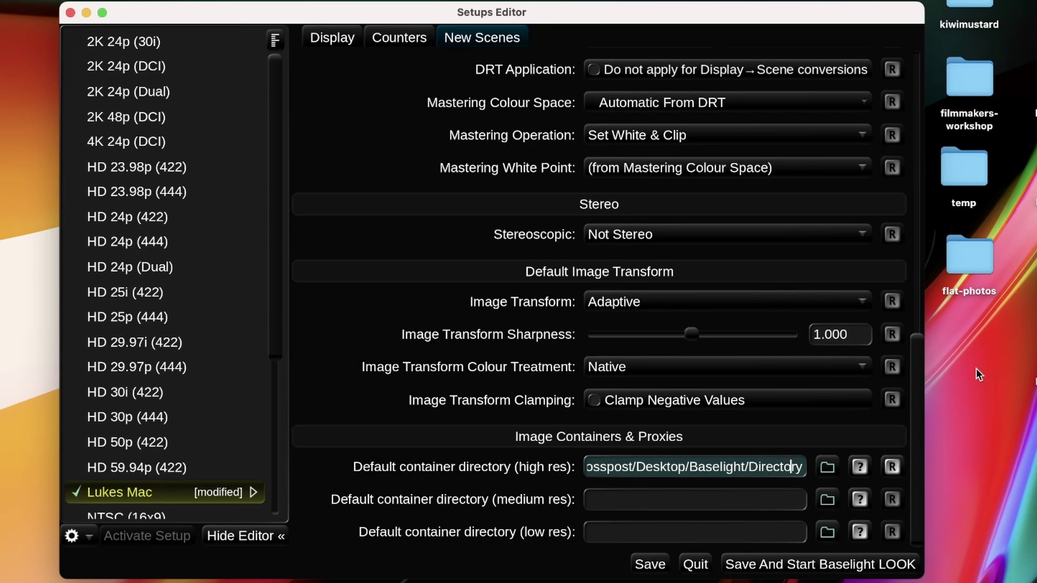
{"action": "left_click", "coordinate": [660, 567]}
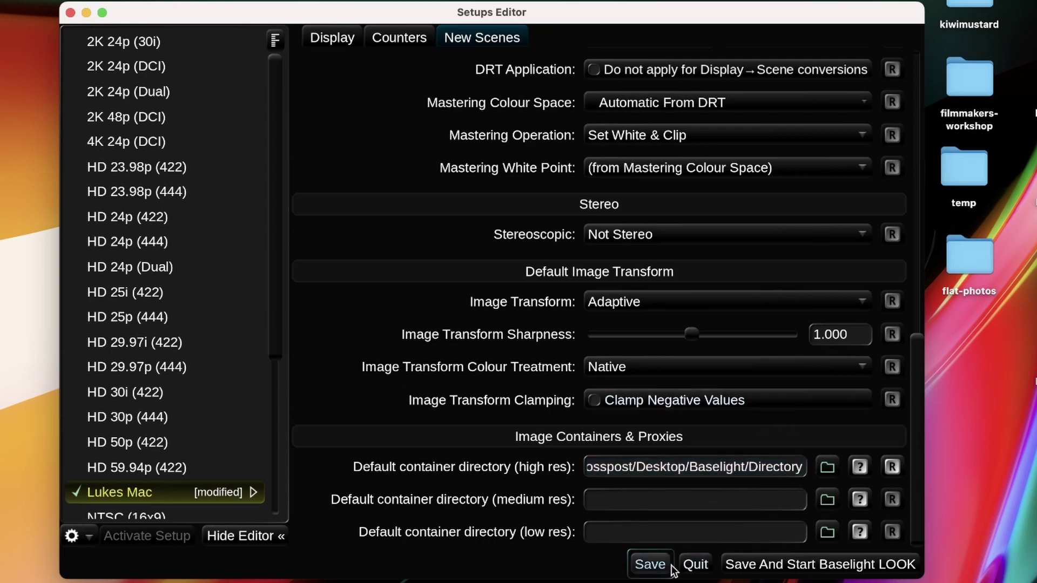
Quit the Setups Editor and launch bl-prefs-5.3.16854.app from Finder
{"action": "left_click", "coordinate": [694, 565]}
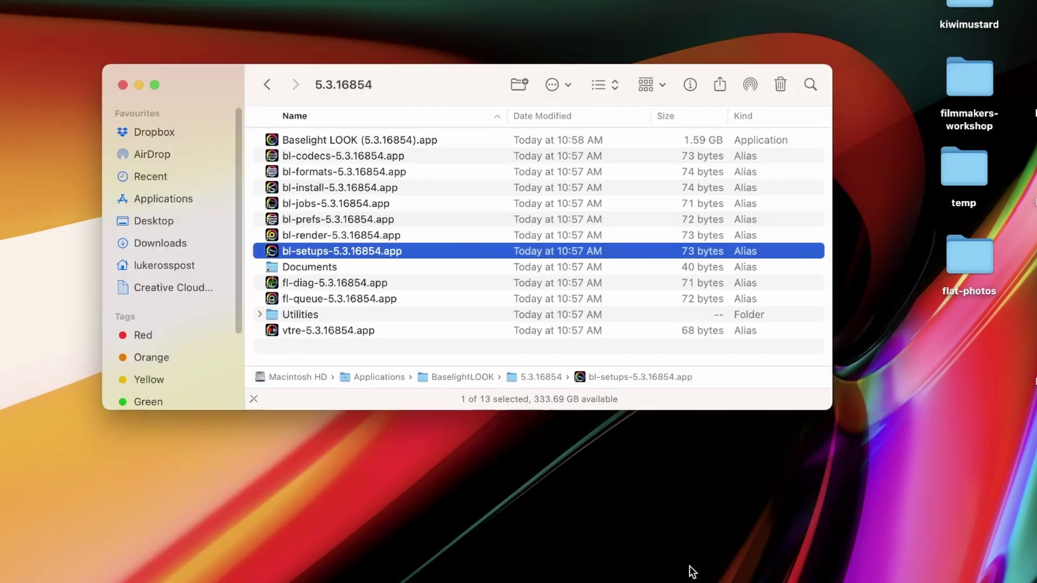
{"action": "left_click", "coordinate": [393, 218]}
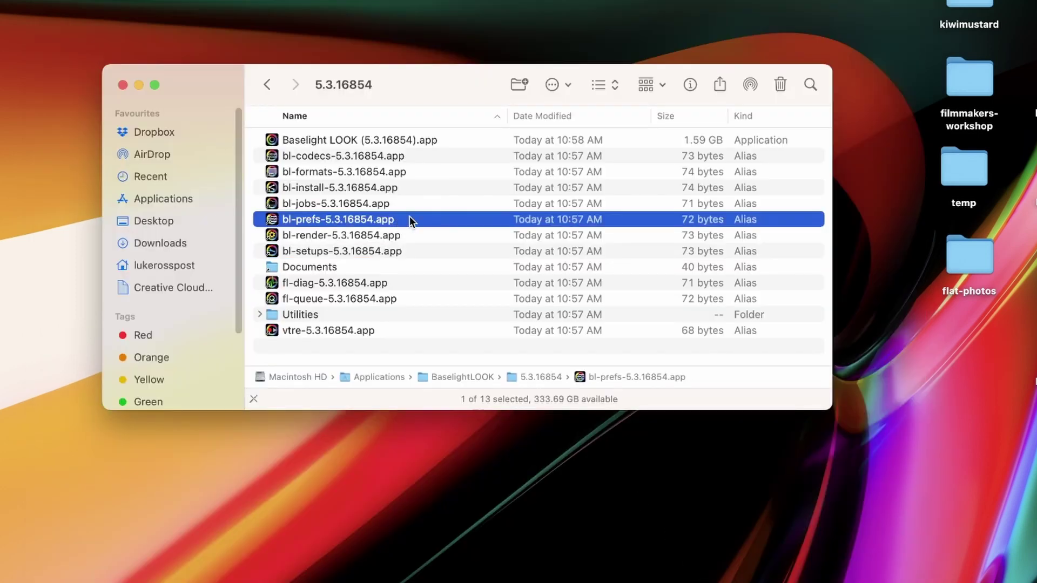
{"action": "double_click", "coordinate": [413, 218]}
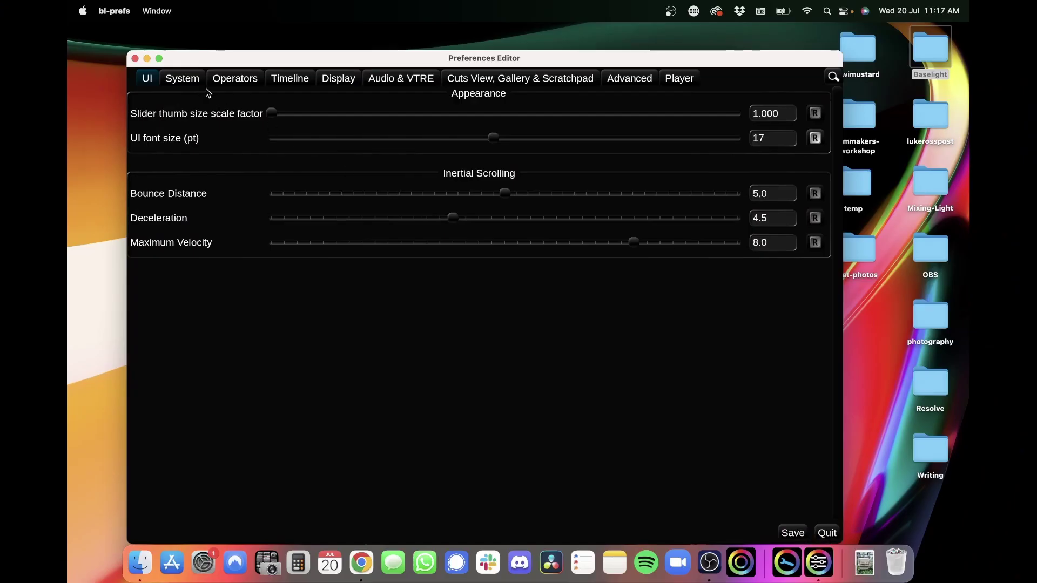
In System preferences, point the on-disk cache to Desktop/Baselight/Cache, keeping 20 GB cache size
{"action": "left_click", "coordinate": [196, 82]}
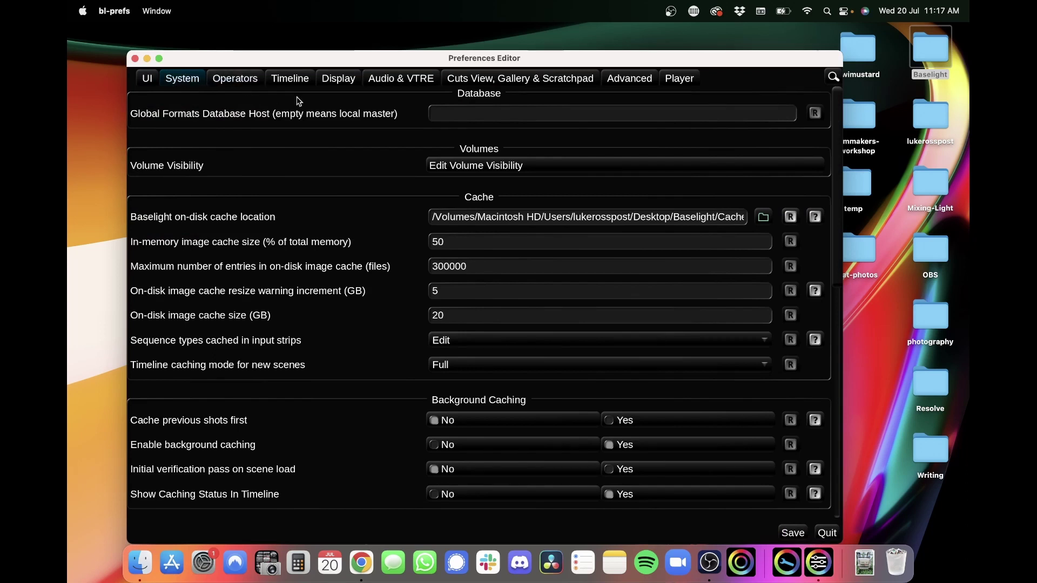
{"action": "left_click", "coordinate": [741, 218]}
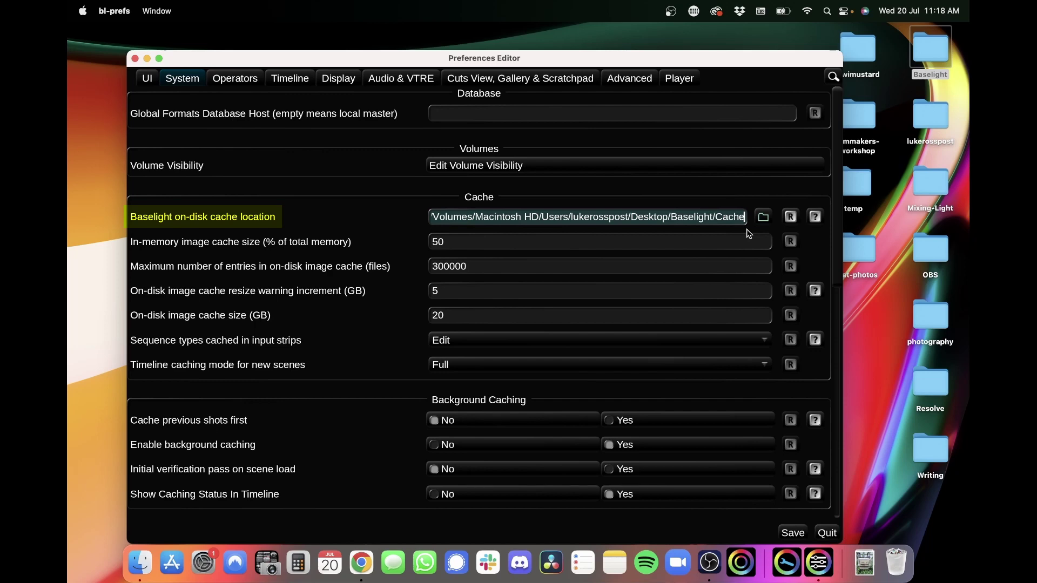
{"action": "left_click", "coordinate": [764, 218]}
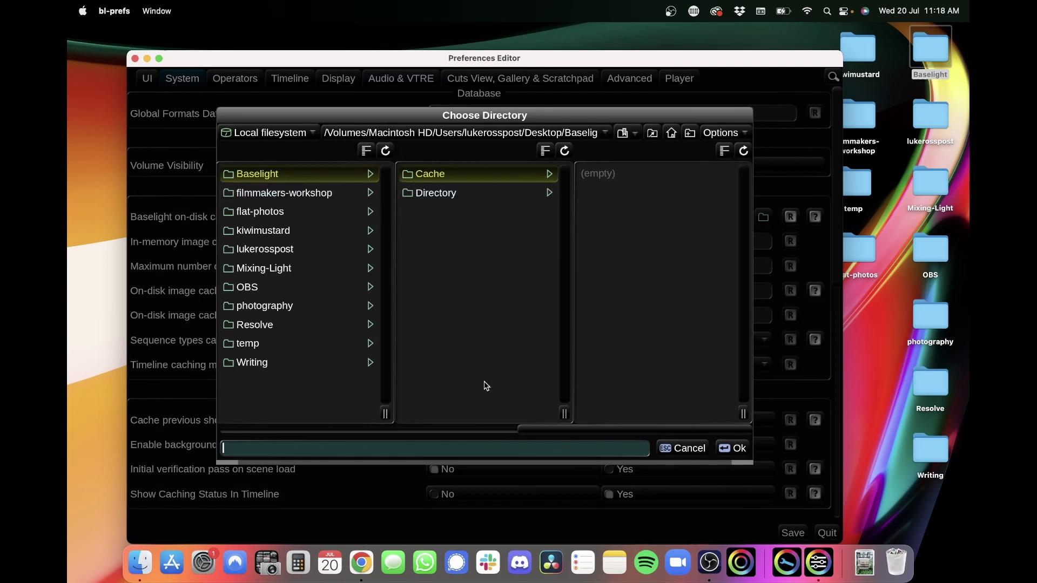
{"action": "left_click_drag", "start_coordinate": [525, 429], "coordinate": [606, 416]}
{"action": "left_click", "coordinate": [733, 448]}
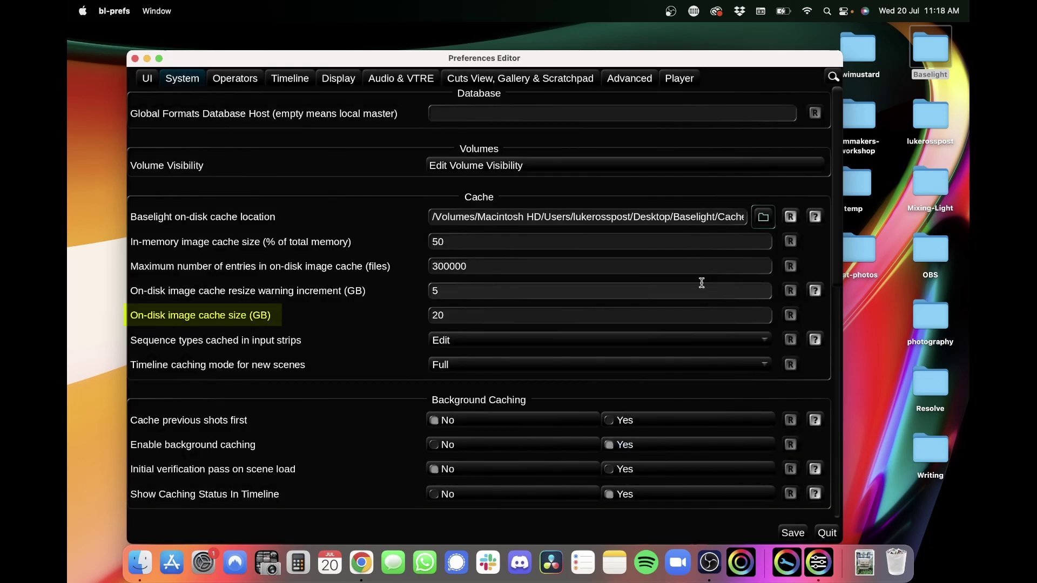
{"action": "left_click", "coordinate": [445, 315]}
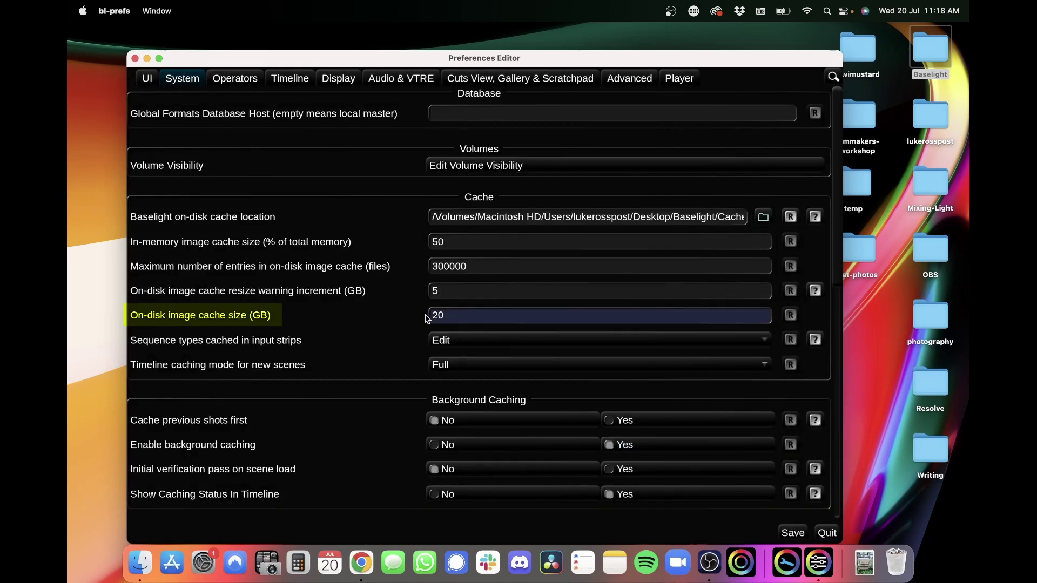
{"action": "left_click", "coordinate": [433, 317]}
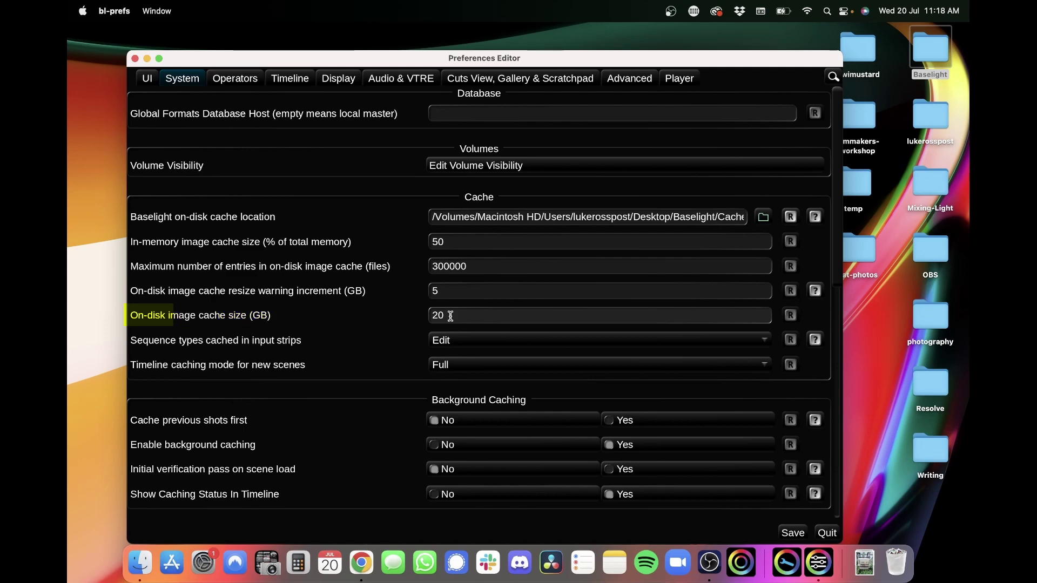
{"action": "scroll", "coordinate": [840, 170], "scroll_direction": "down", "scroll_amount": 10}
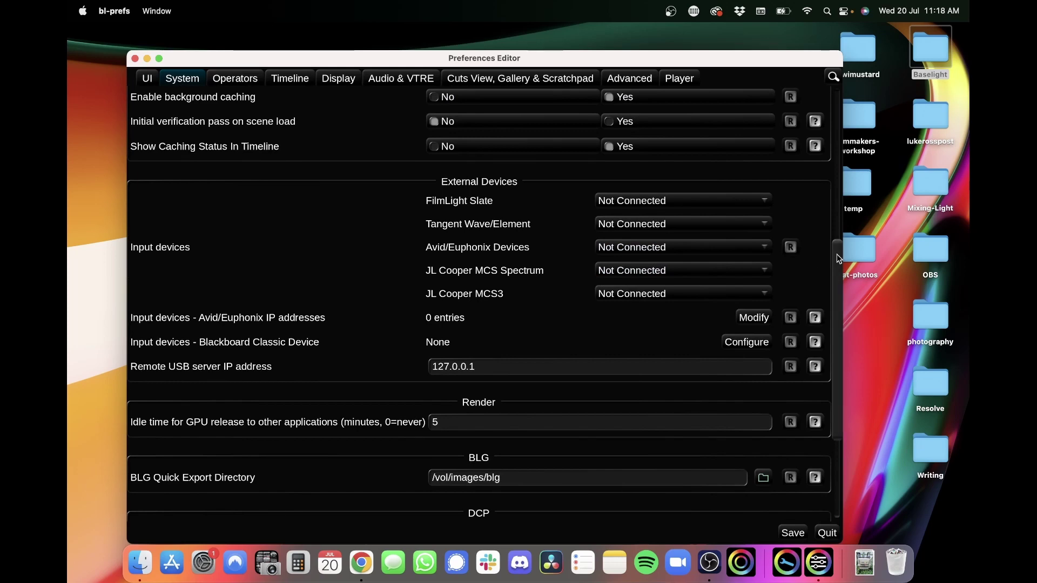
Browse to Desktop/Baselight for the BLG Quick Export Directory
{"action": "left_click_drag", "start_coordinate": [825, 259], "coordinate": [818, 318]}
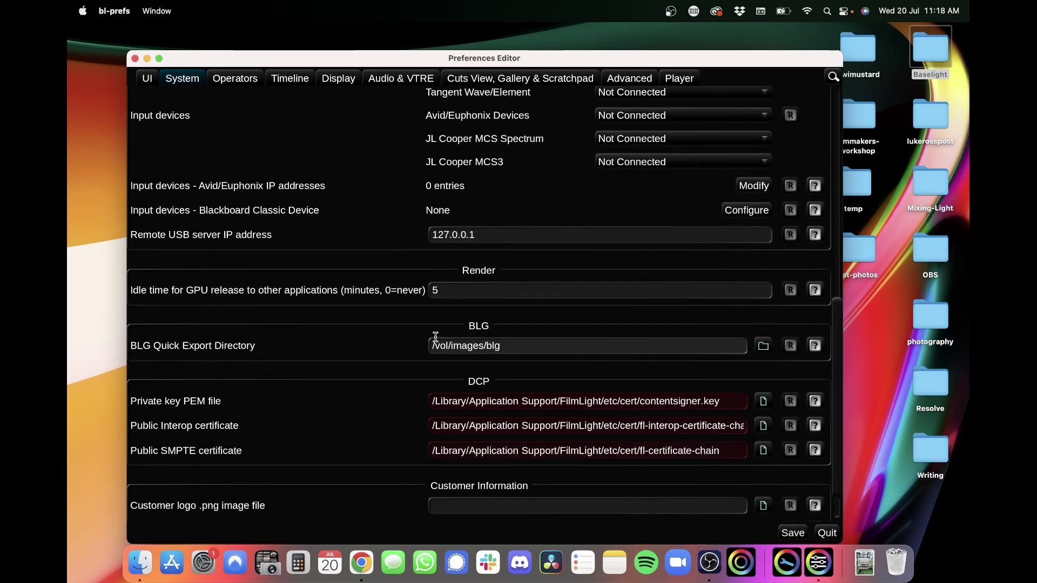
{"action": "left_click", "coordinate": [466, 349]}
{"action": "left_click", "coordinate": [763, 349]}
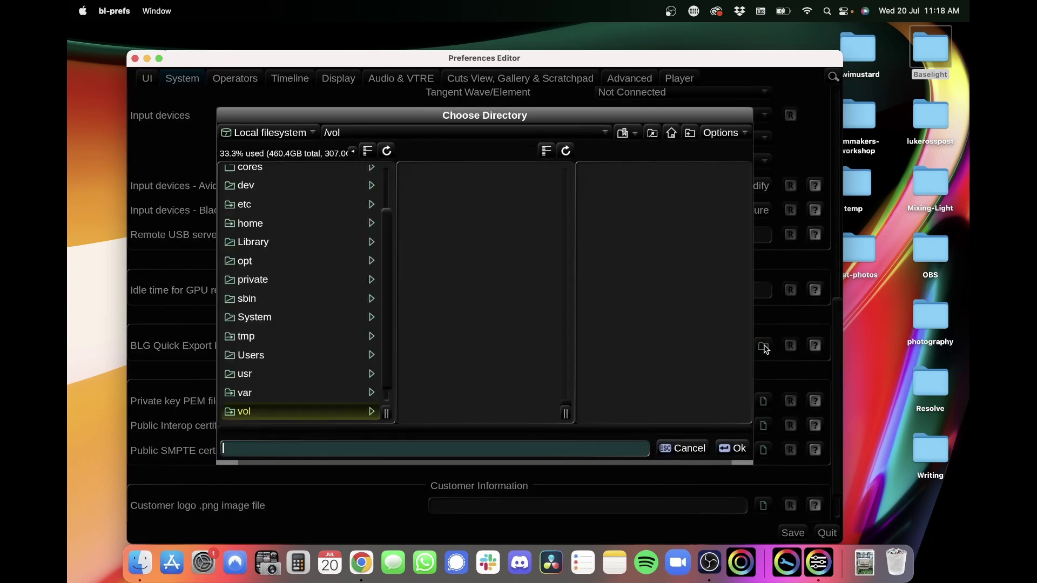
{"action": "left_click", "coordinate": [627, 132]}
{"action": "left_click", "coordinate": [675, 153]}
{"action": "left_click", "coordinate": [648, 174]}
Create a BLGs folder there, set it as the export directory, then save and quit
{"action": "left_click", "coordinate": [690, 132]}
{"action": "type", "text": "BLGs"}
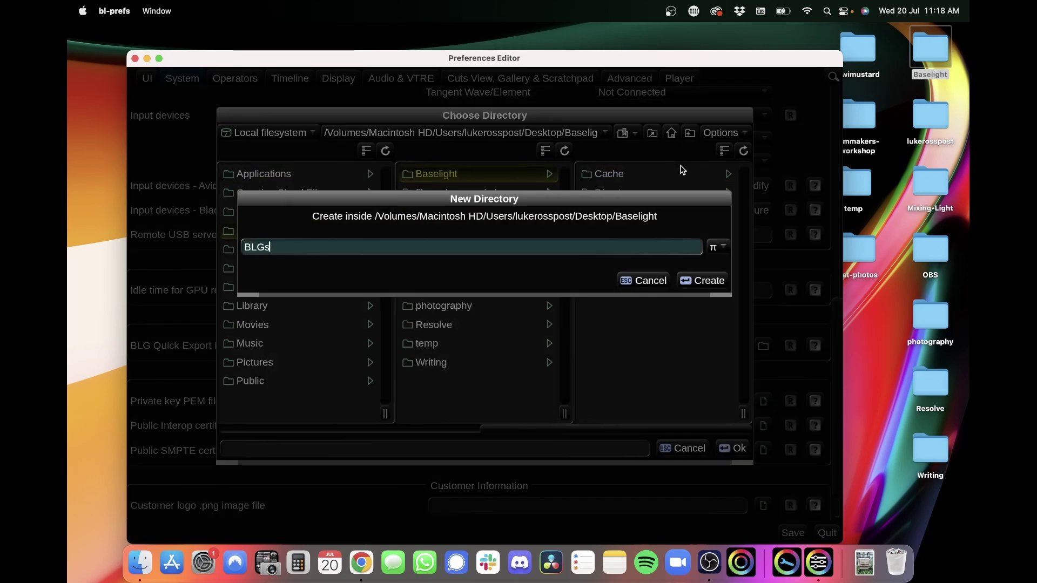
{"action": "key", "text": "Return"}
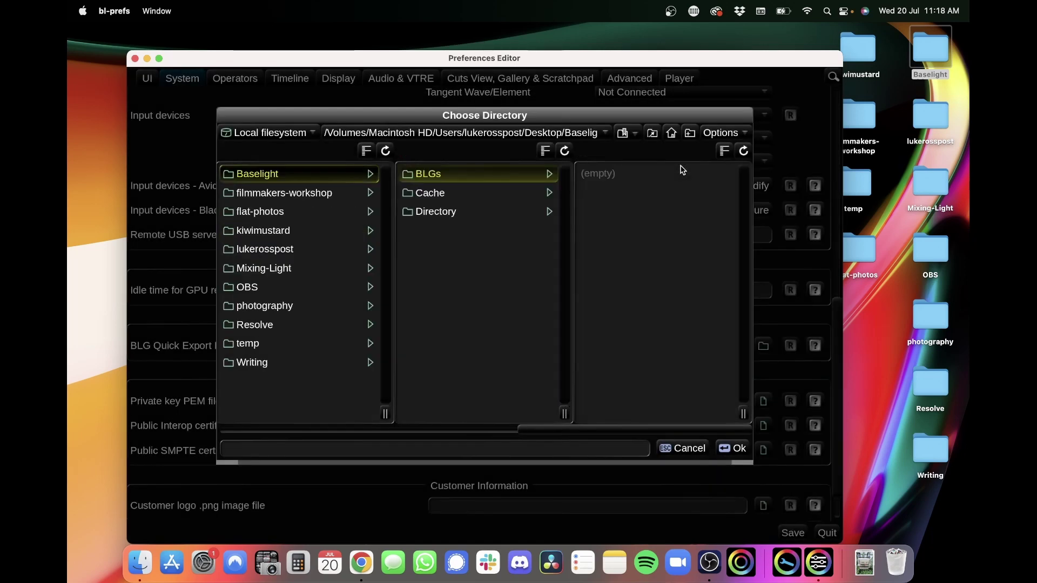
{"action": "left_click", "coordinate": [733, 448]}
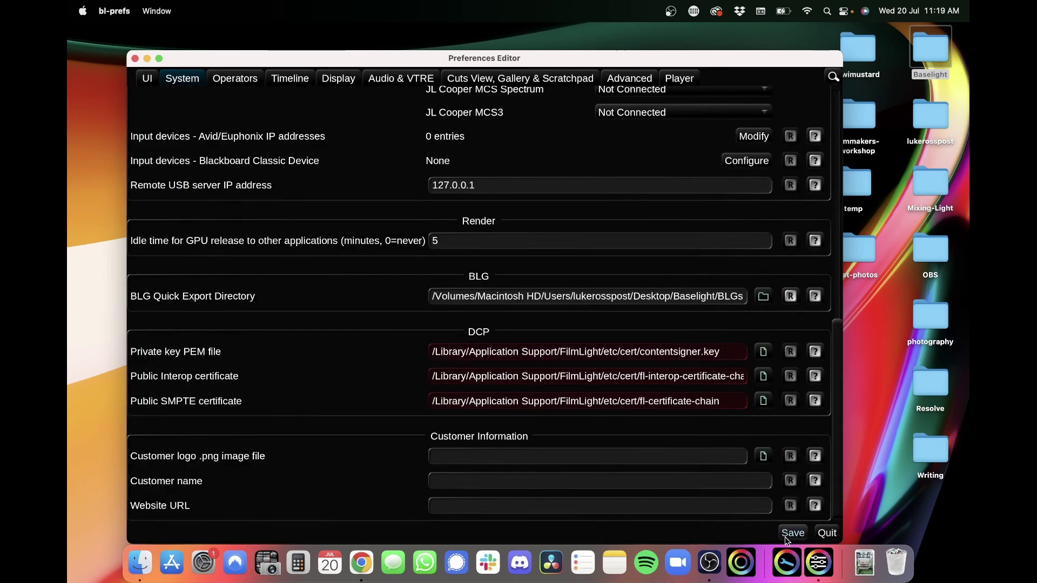
{"action": "left_click", "coordinate": [790, 535]}
{"action": "left_click", "coordinate": [827, 534]}
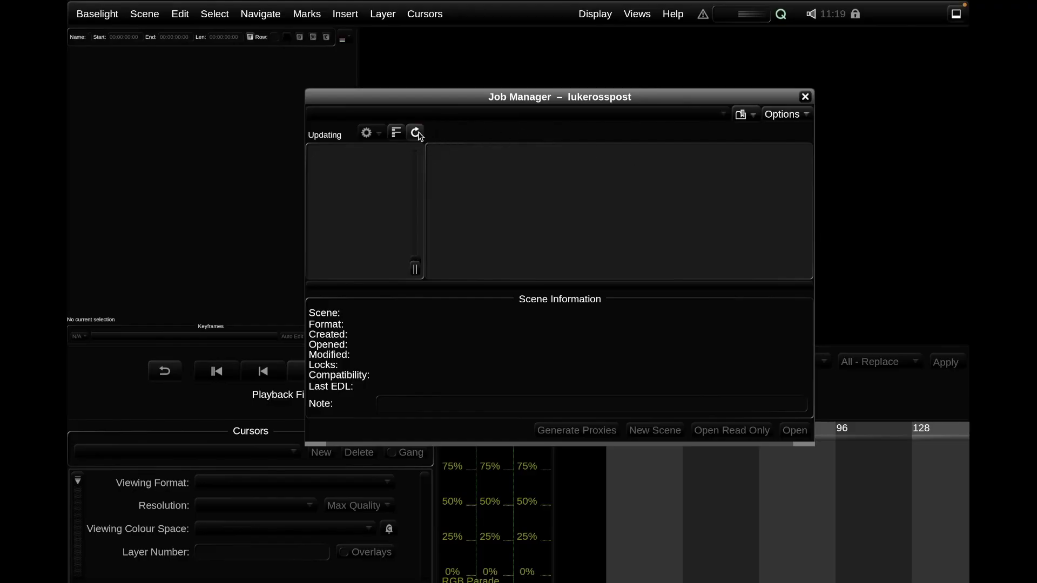
Create a scene named 'Baselight LOOK' in localhost > tutorials and jump to its first frame
{"action": "left_click", "coordinate": [385, 163]}
{"action": "left_click", "coordinate": [548, 173]}
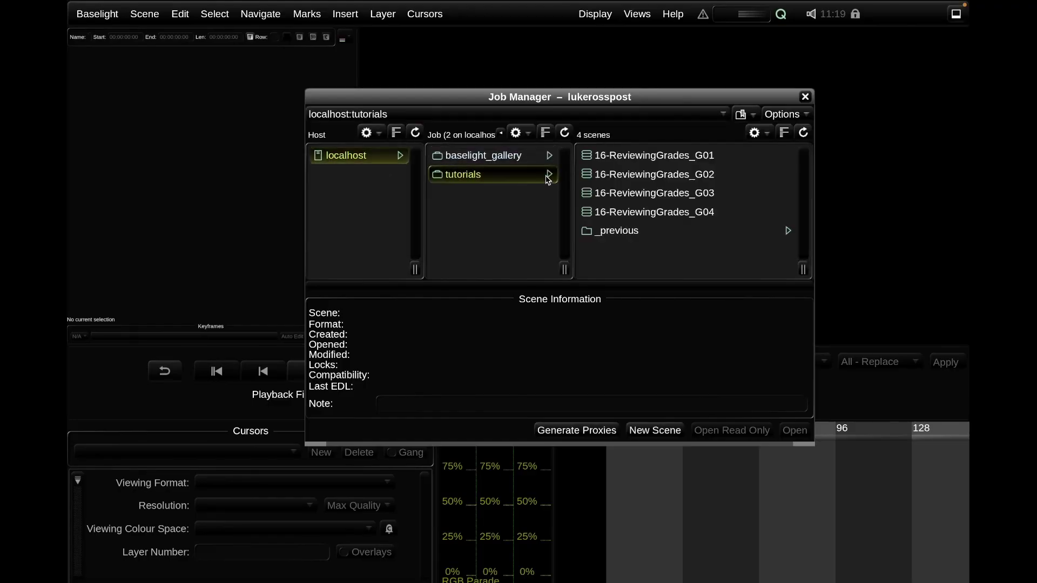
{"action": "left_click", "coordinate": [754, 133]}
{"action": "left_click", "coordinate": [771, 173]}
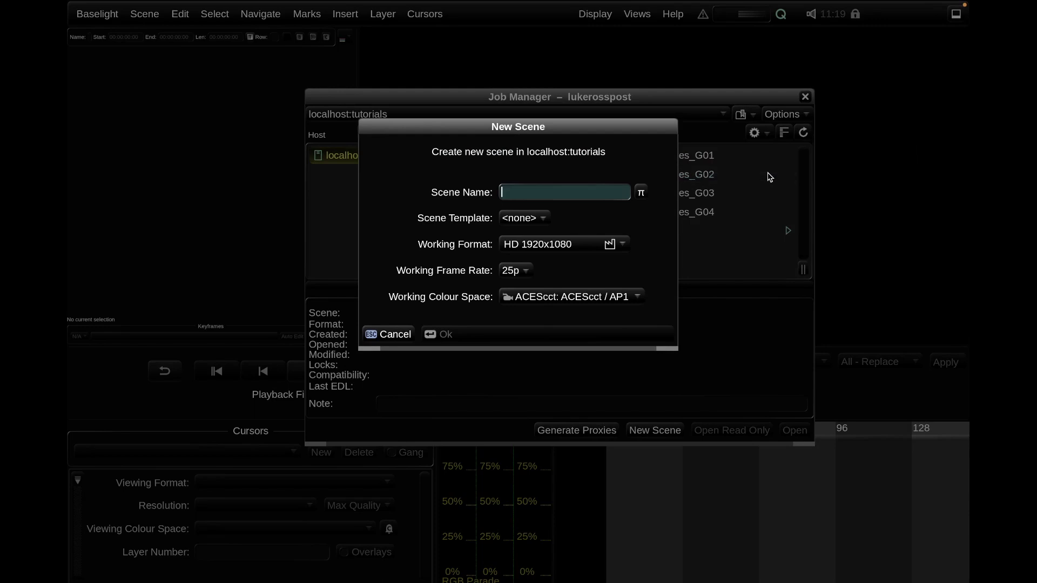
{"action": "type", "text": "Baselight LOOK"}
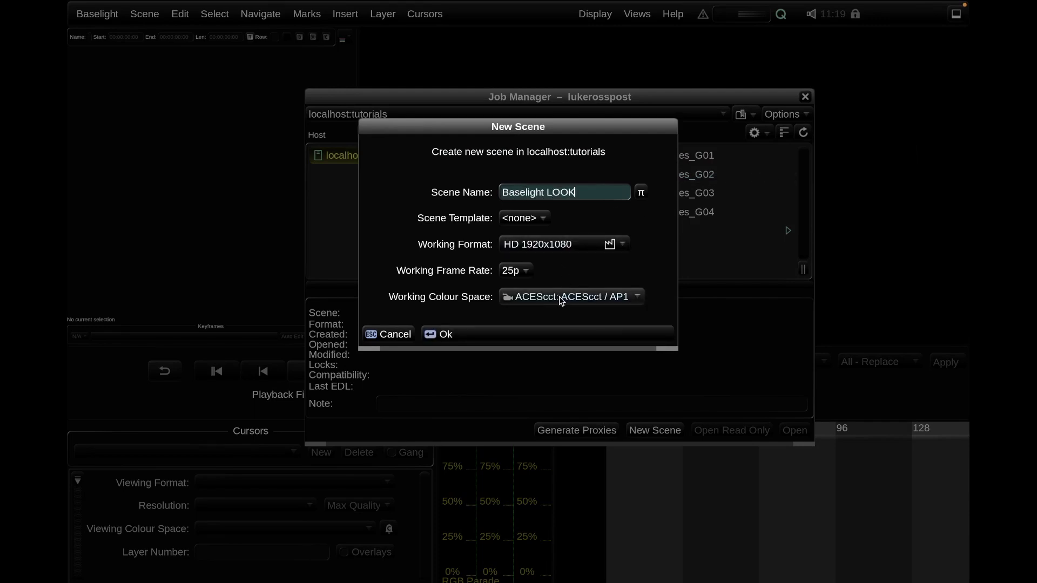
{"action": "left_click", "coordinate": [556, 333]}
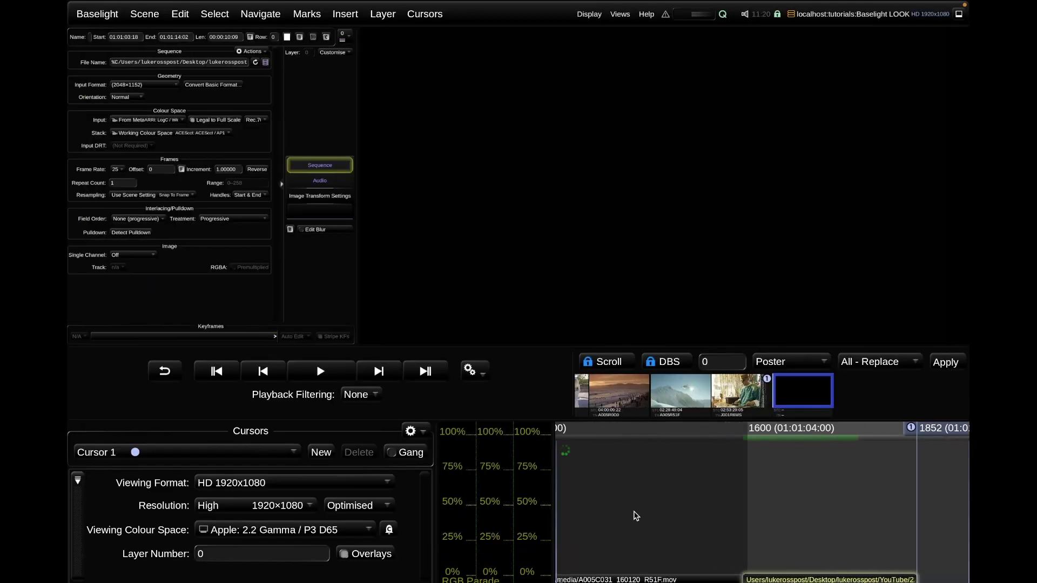
{"action": "key", "text": "Home"}
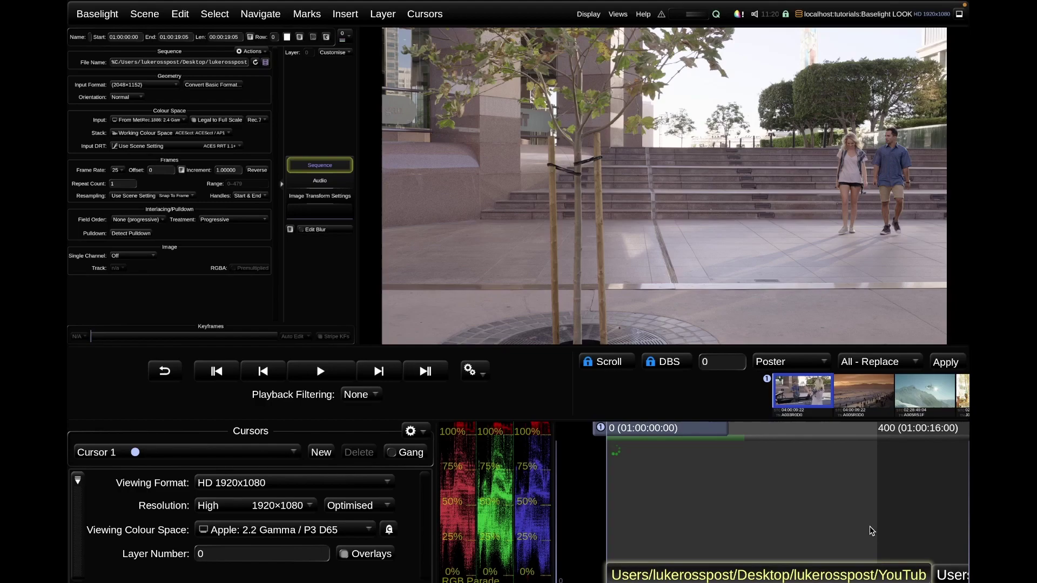